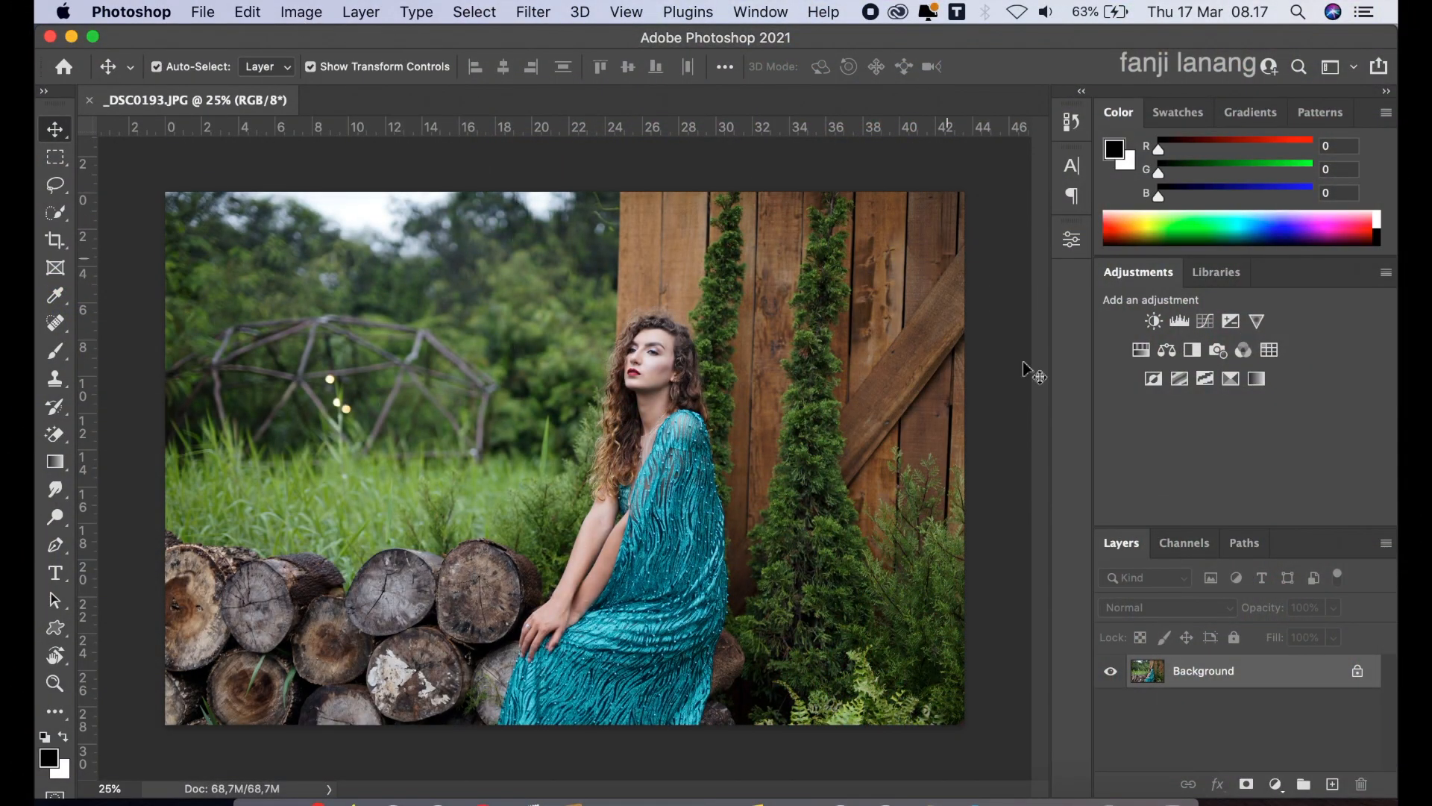
# Add a Channel Mixer adjustment layer and set its Red output channel to Red -50, Green +200 and Blue -50.
pyautogui.click(1275, 784)
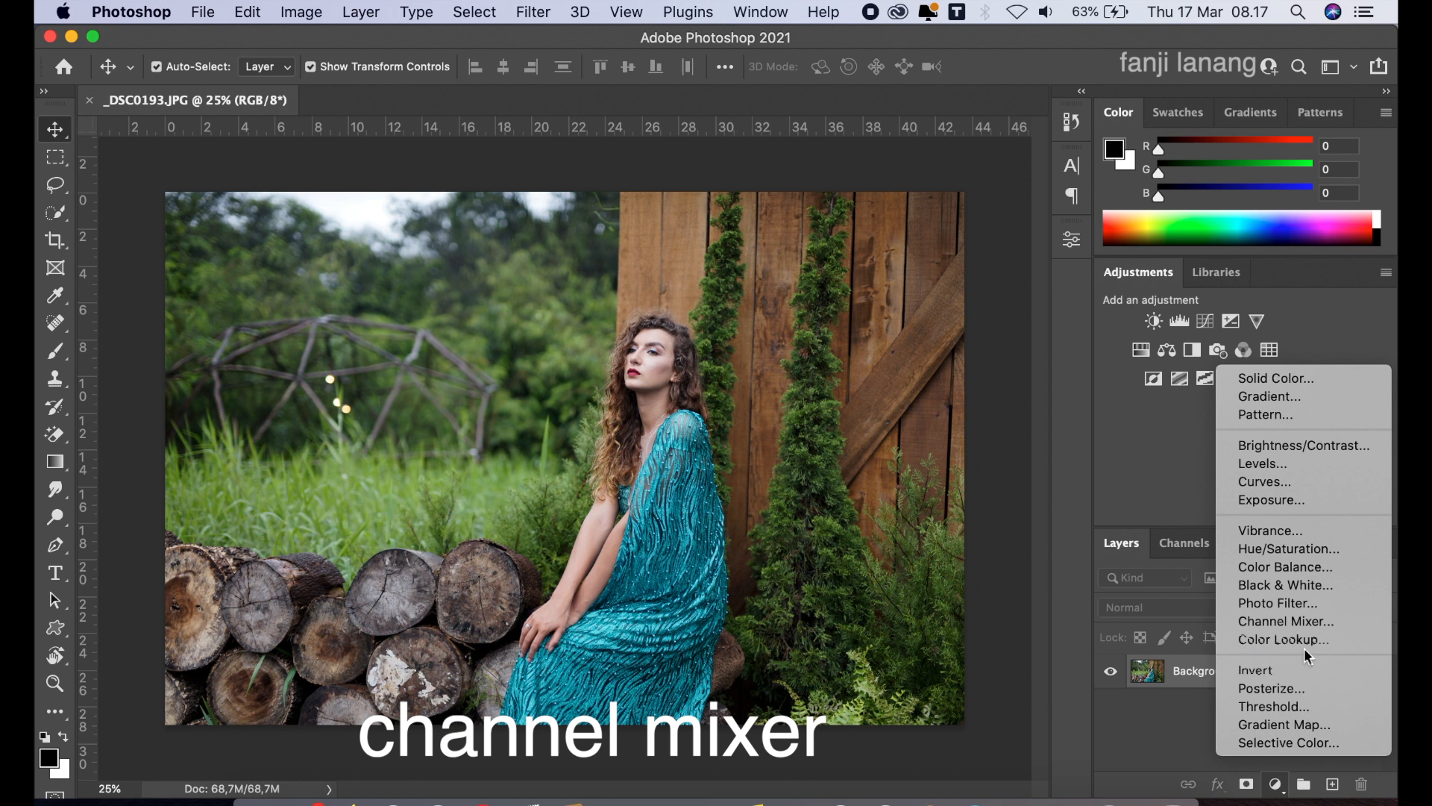
pyautogui.click(1310, 627)
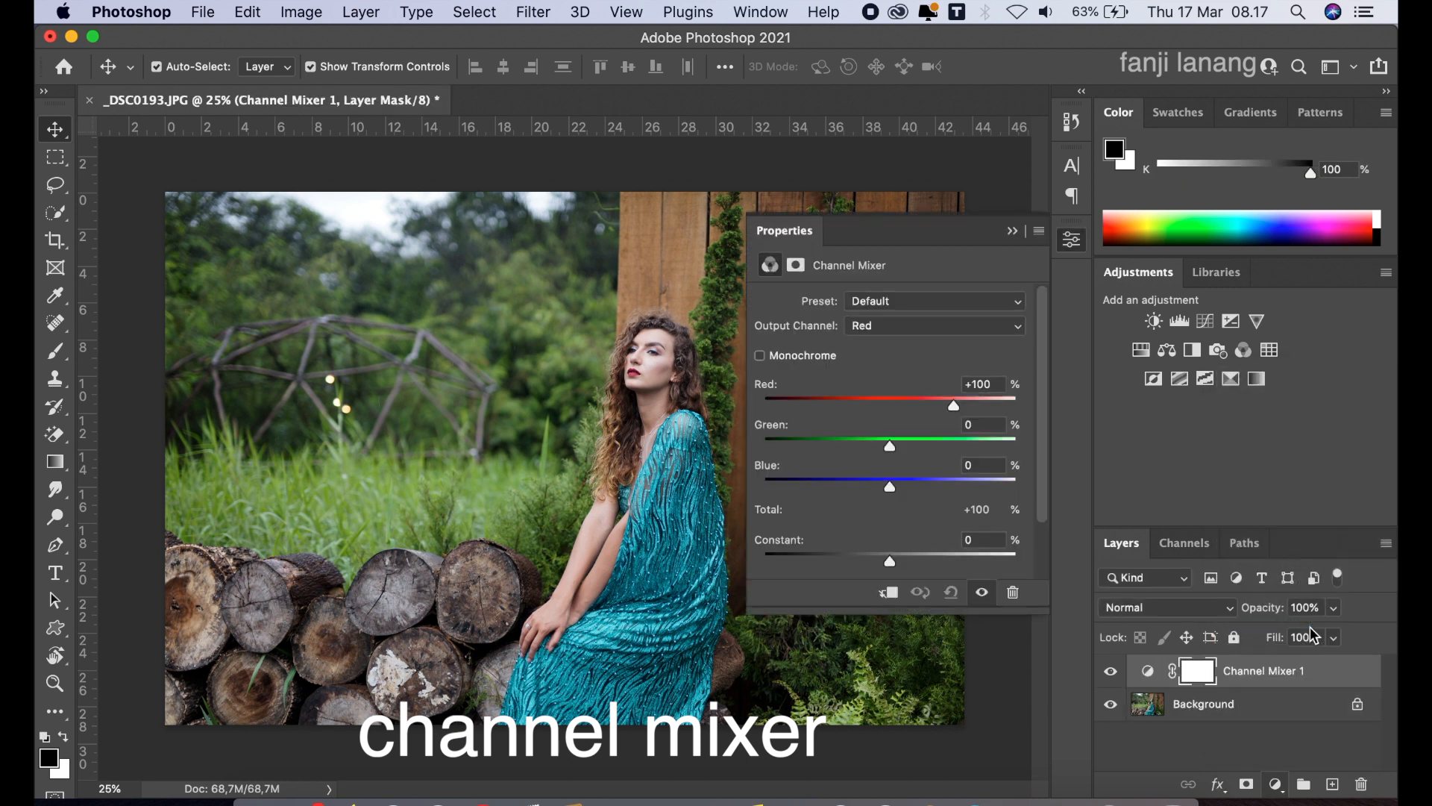
pyautogui.click(905, 332)
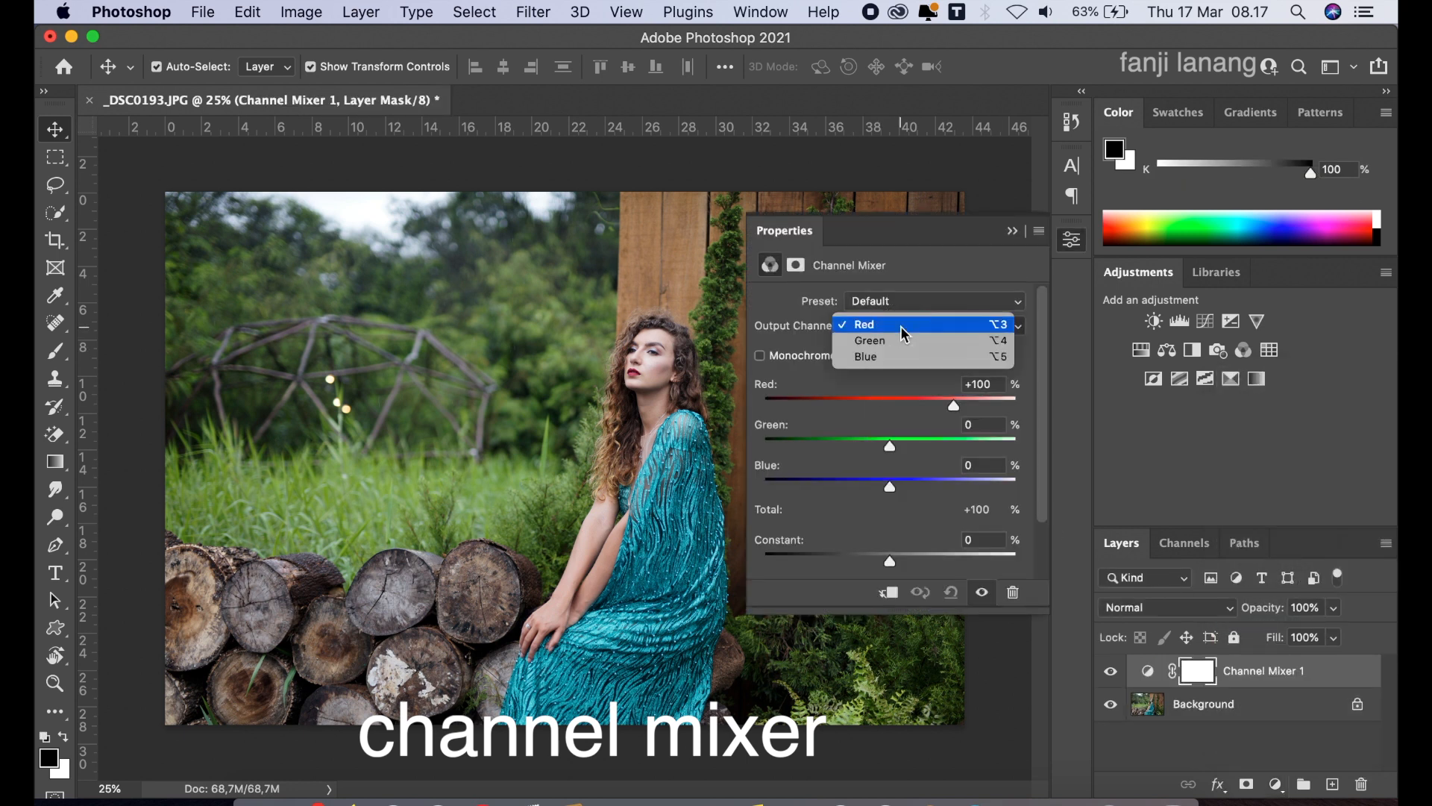
pyautogui.click(916, 328)
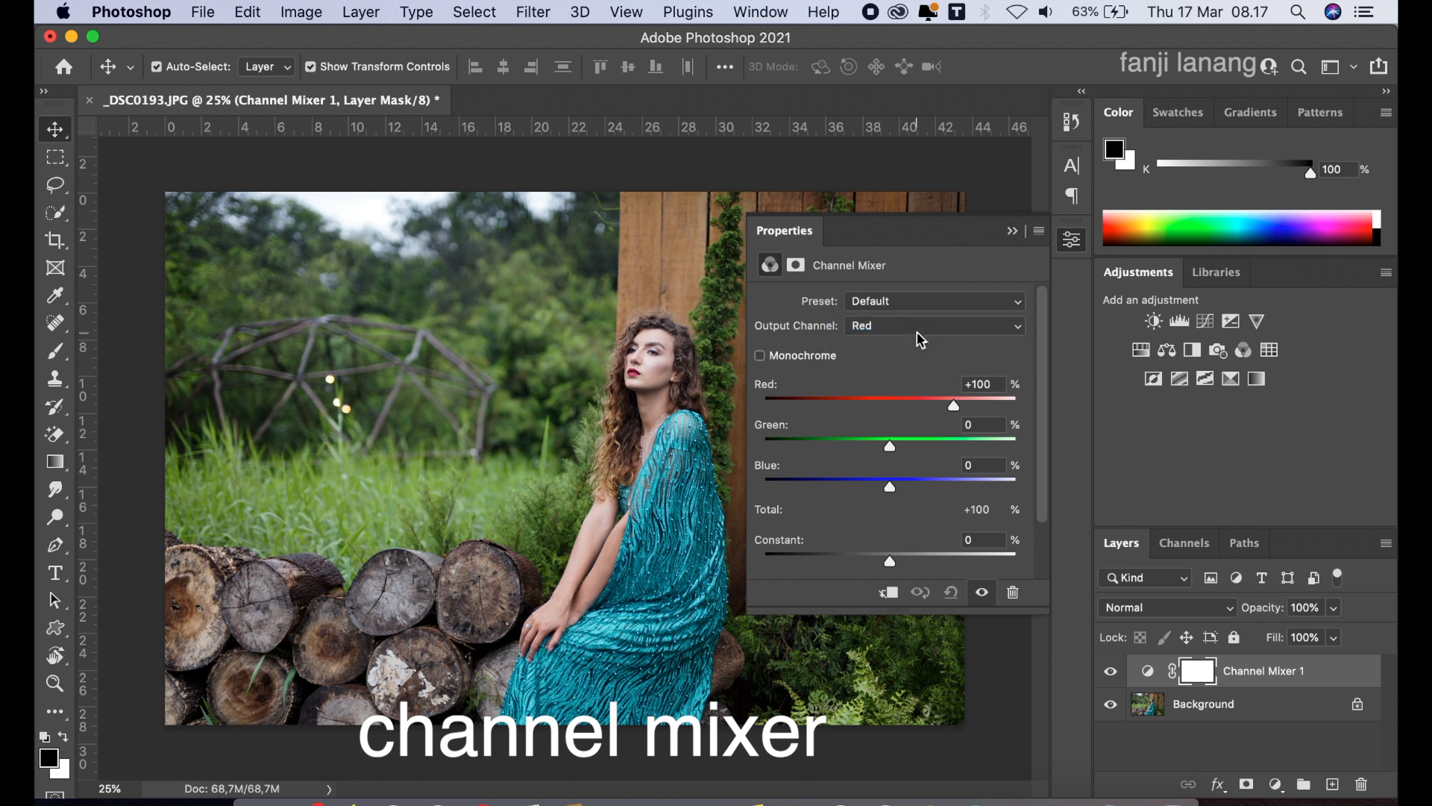
pyautogui.moveTo(859, 402); pyautogui.dragTo(1020, 450)
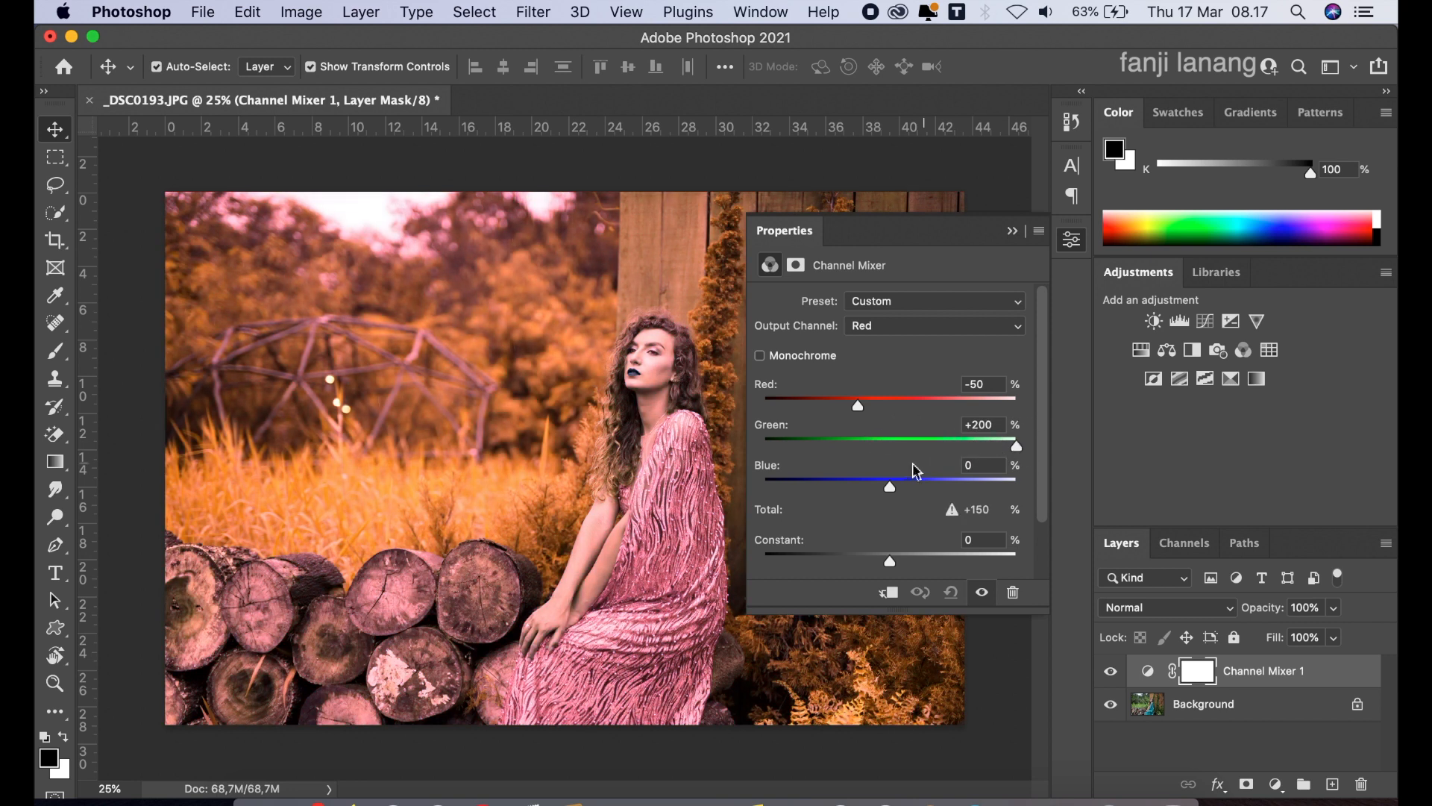
pyautogui.click(860, 483)
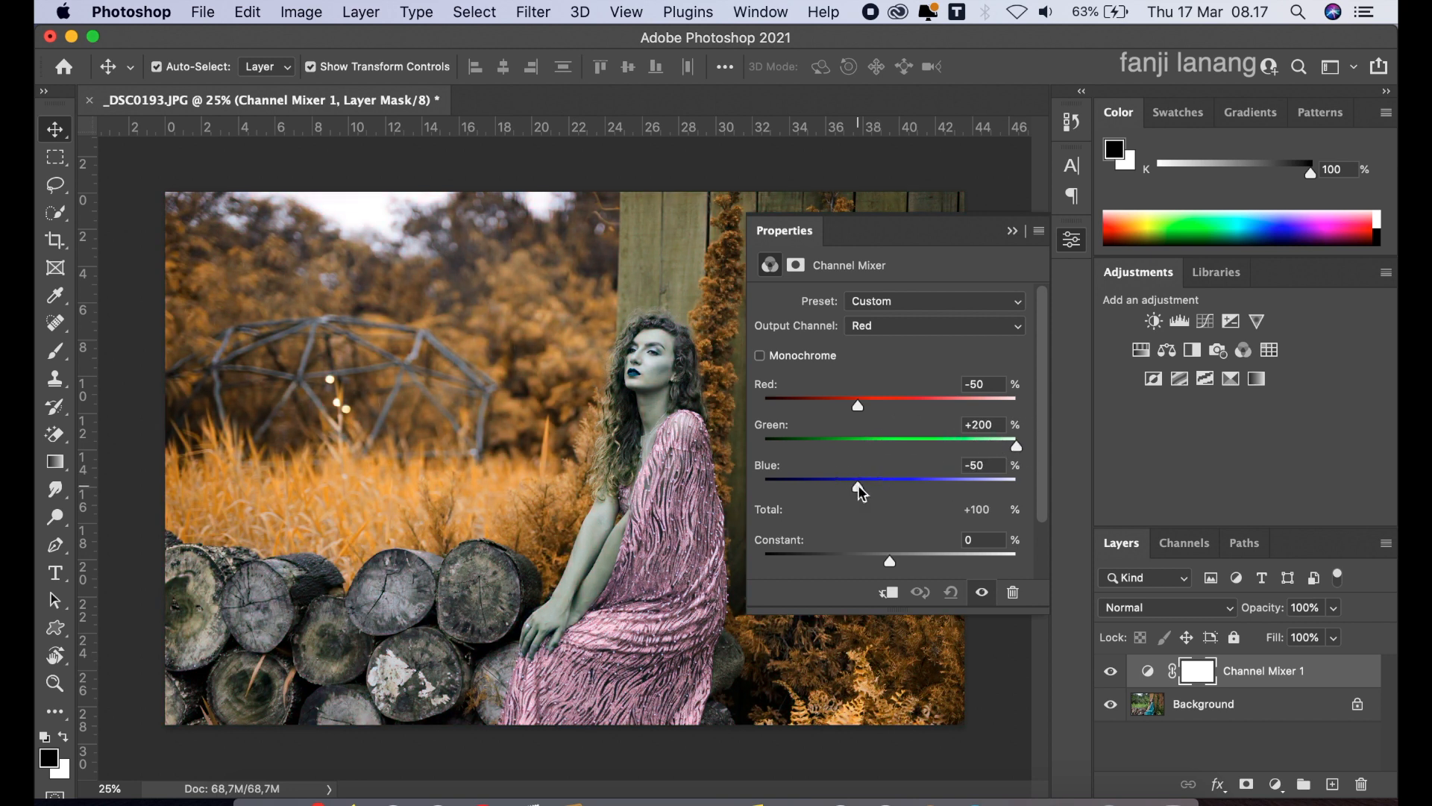
pyautogui.click(1011, 231)
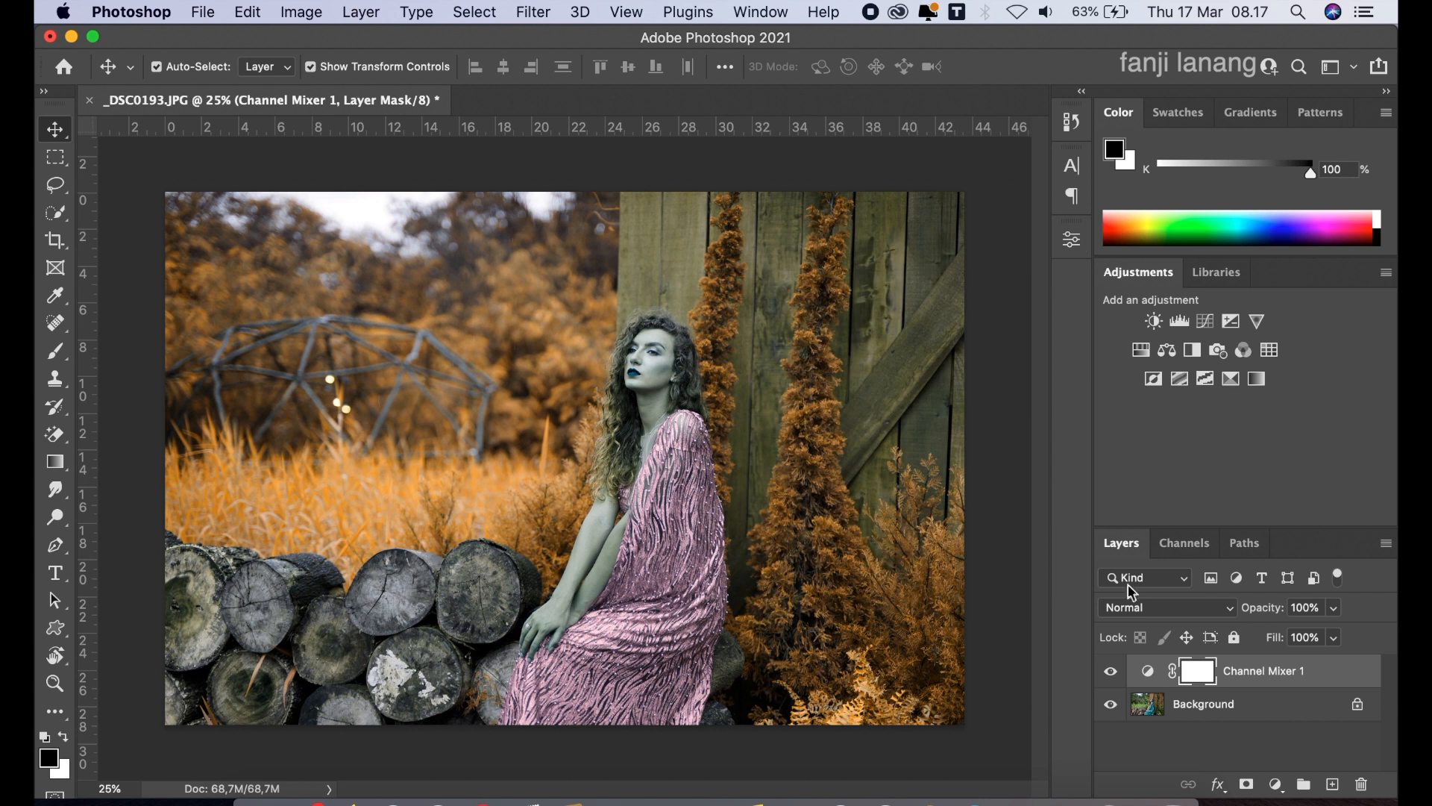
# Set the Channel Mixer layer's blend mode to Lighten and compare the photo with and without the layer.
pyautogui.click(1137, 606)
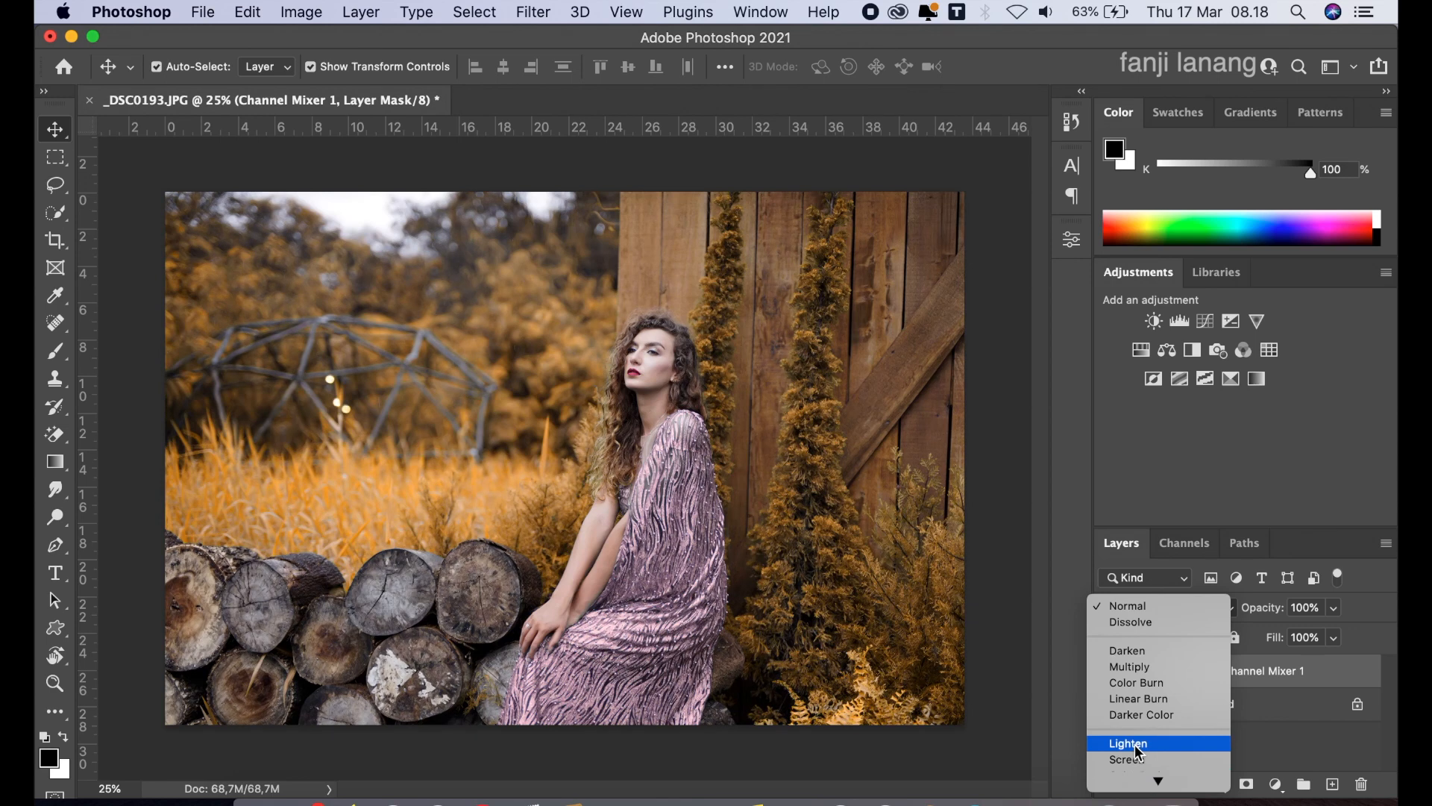
pyautogui.click(1134, 745)
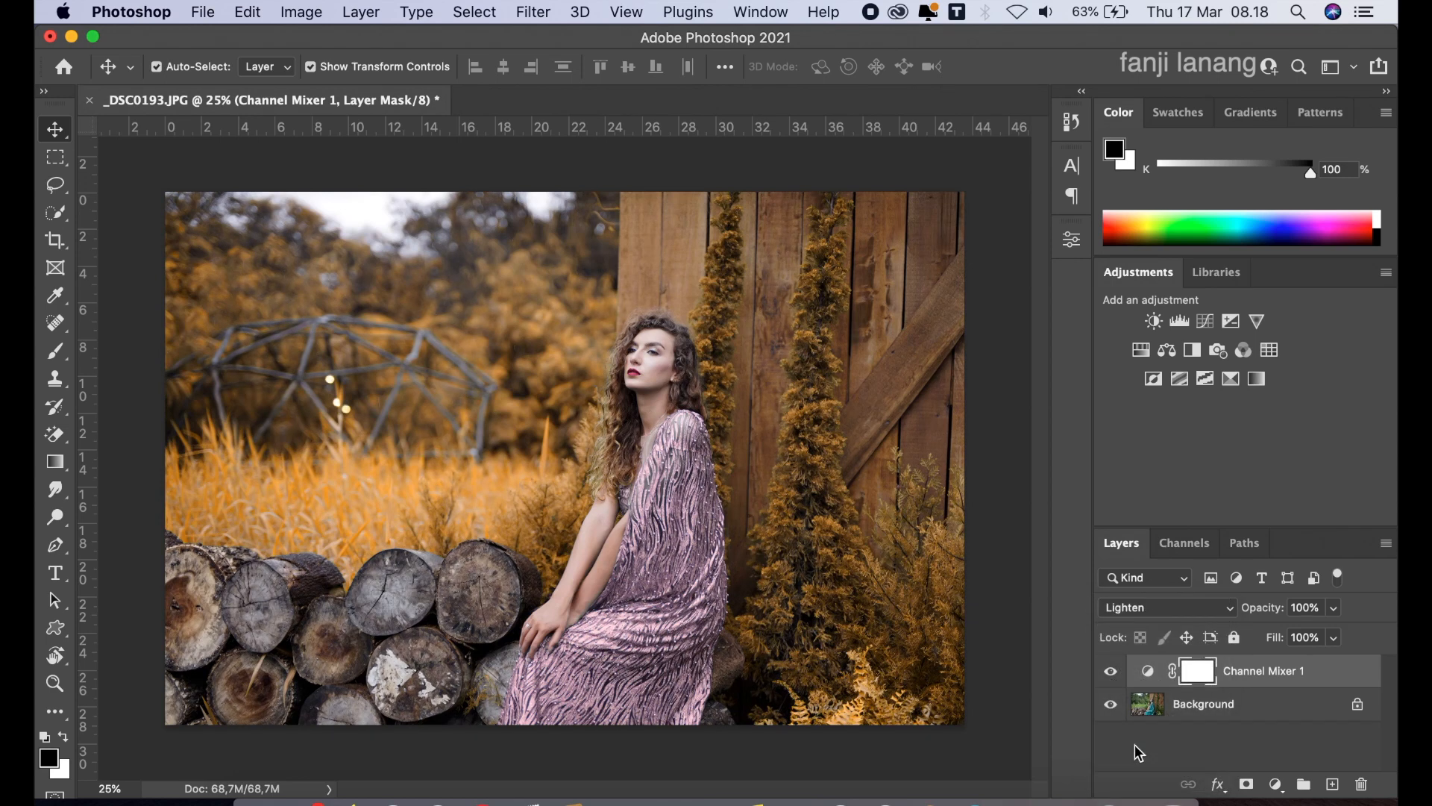
pyautogui.click(1115, 671)
pyautogui.click(1114, 672)
# Add a Selective Color adjustment layer and set the Reds to Cyan -100, Magenta -30, Yellow +70 and Black +75.
pyautogui.click(1277, 785)
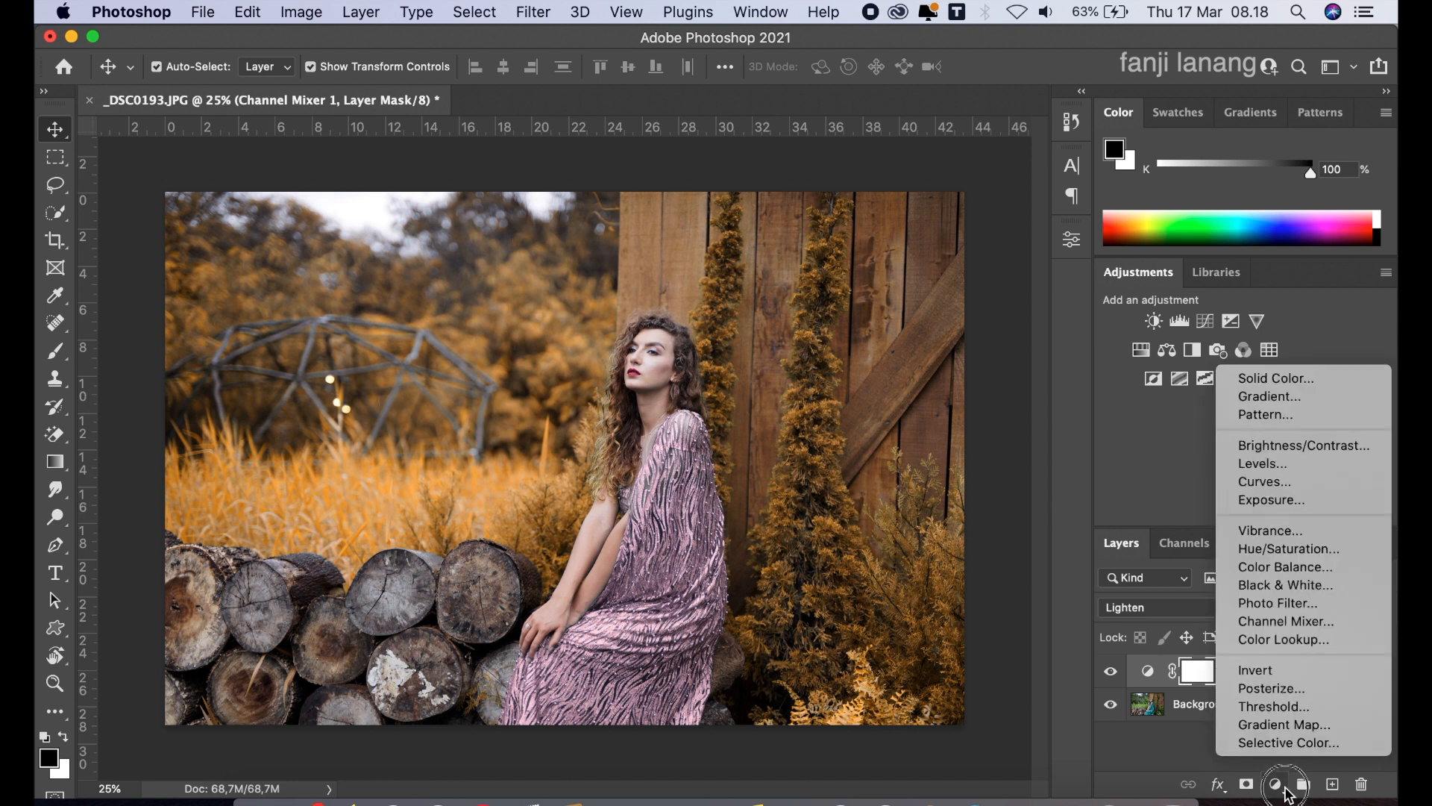
pyautogui.click(1293, 745)
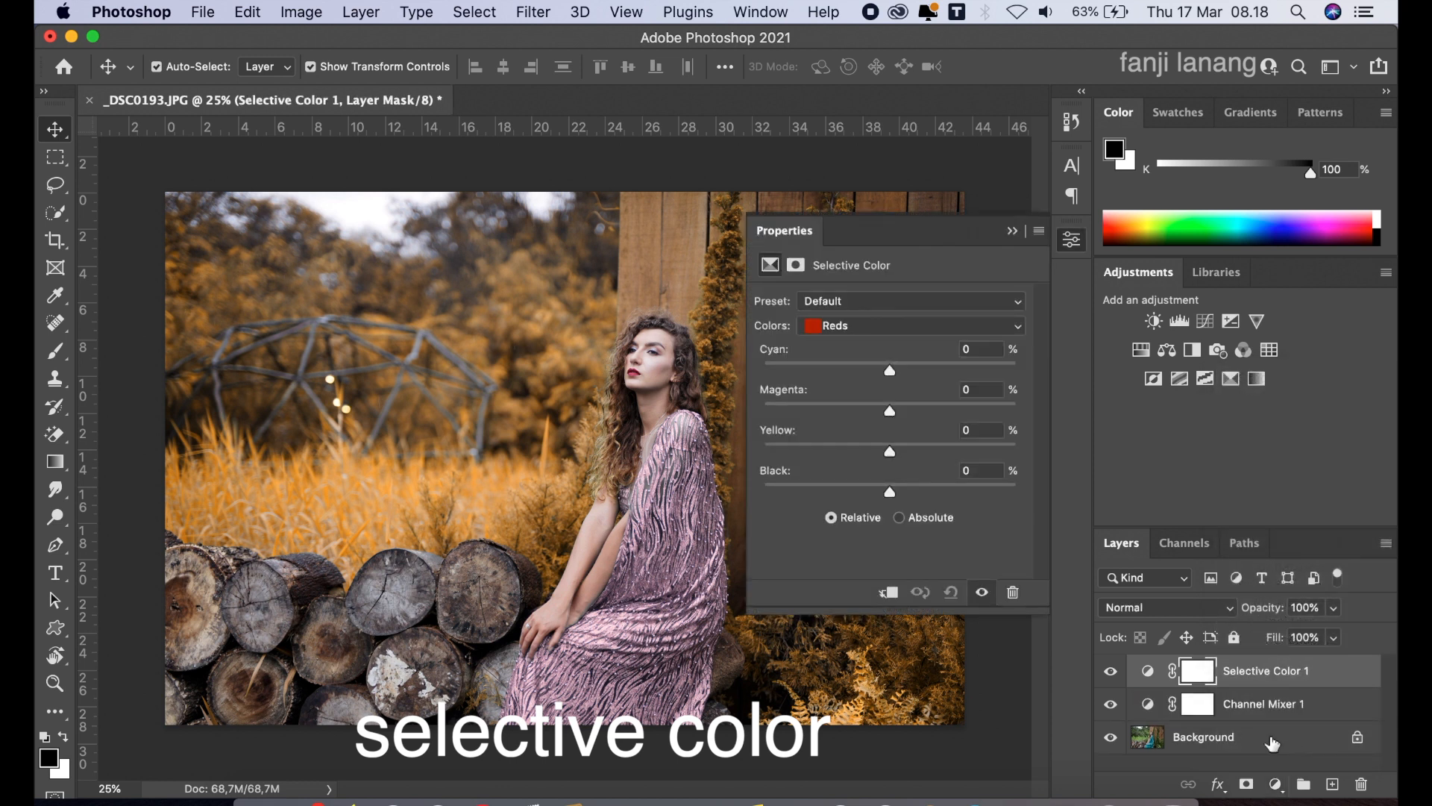
pyautogui.moveTo(853, 372); pyautogui.dragTo(763, 370)
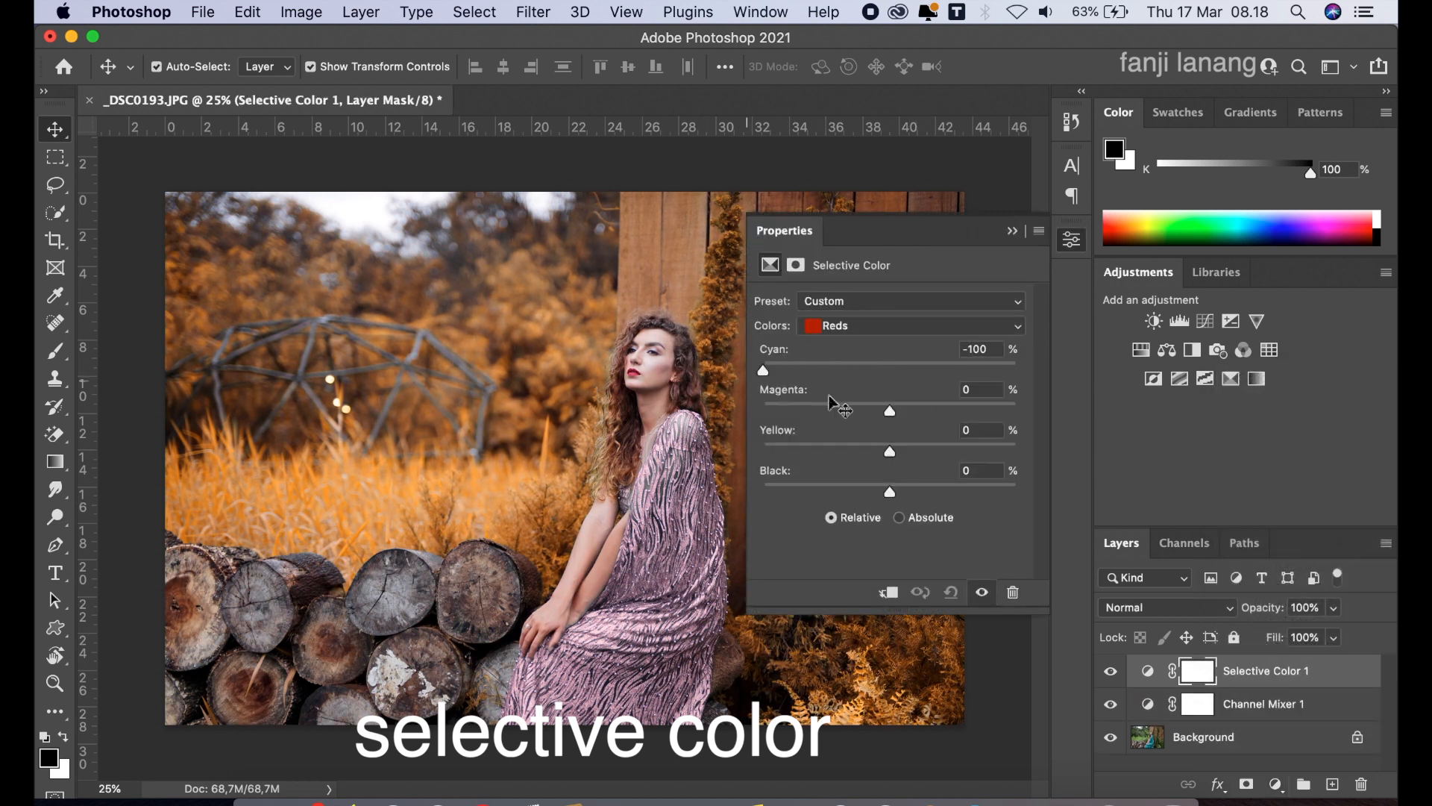
pyautogui.moveTo(853, 406); pyautogui.dragTo(852, 413)
pyautogui.click(928, 446)
pyautogui.moveTo(928, 447); pyautogui.dragTo(984, 493)
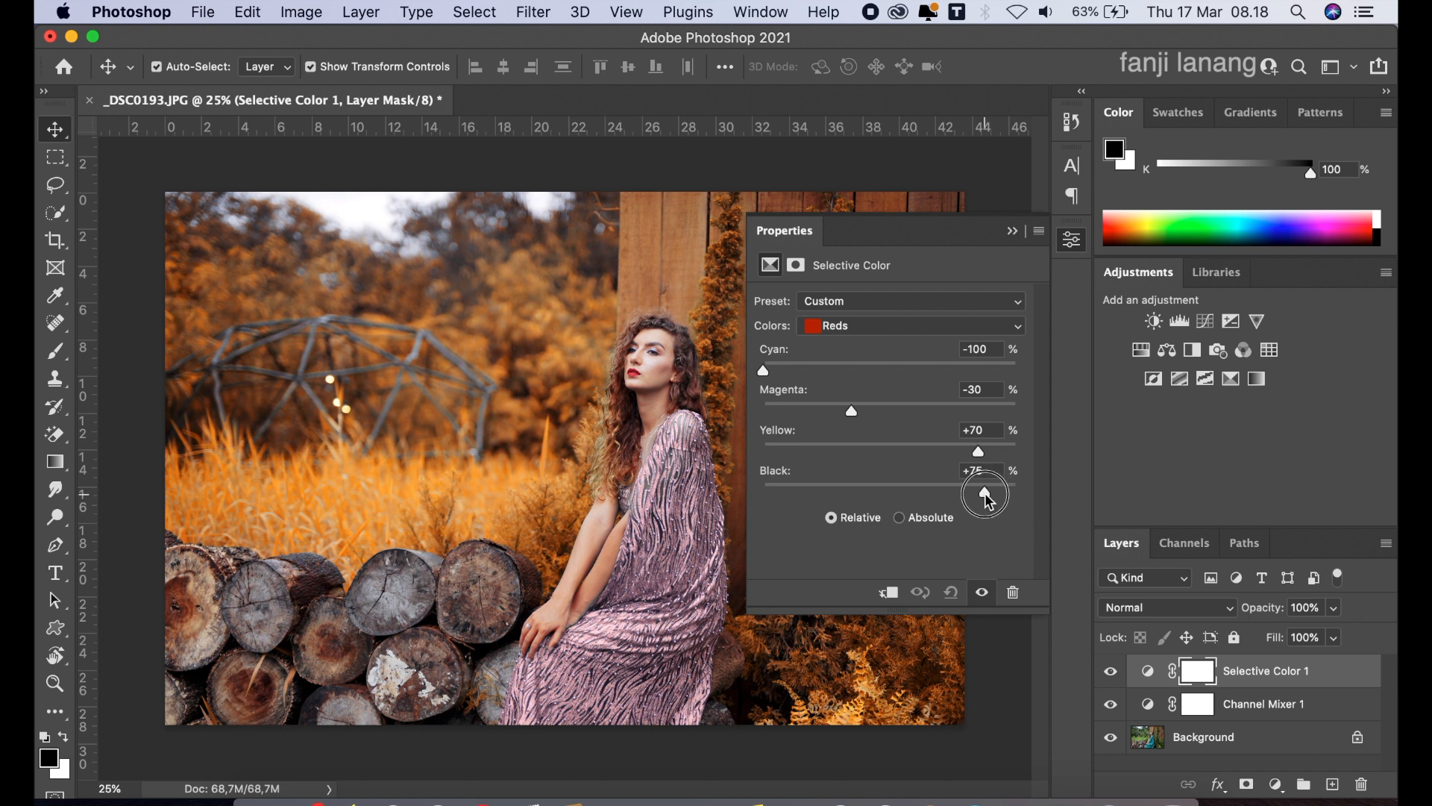
pyautogui.click(1016, 232)
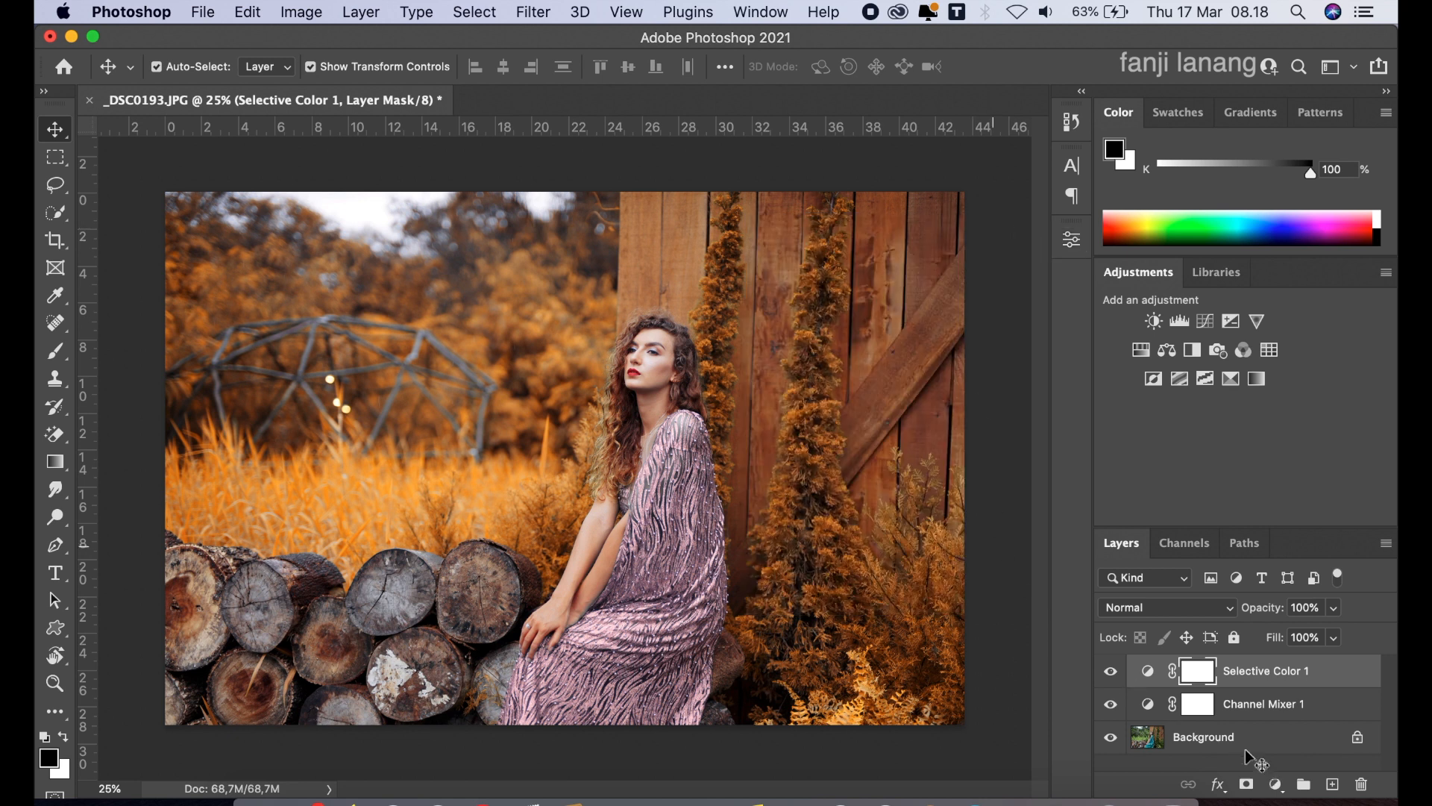
# Paint the woman's dress on the Channel Mixer mask with a black brush at 50% opacity and compare the layer's effect.
pyautogui.click(1200, 705)
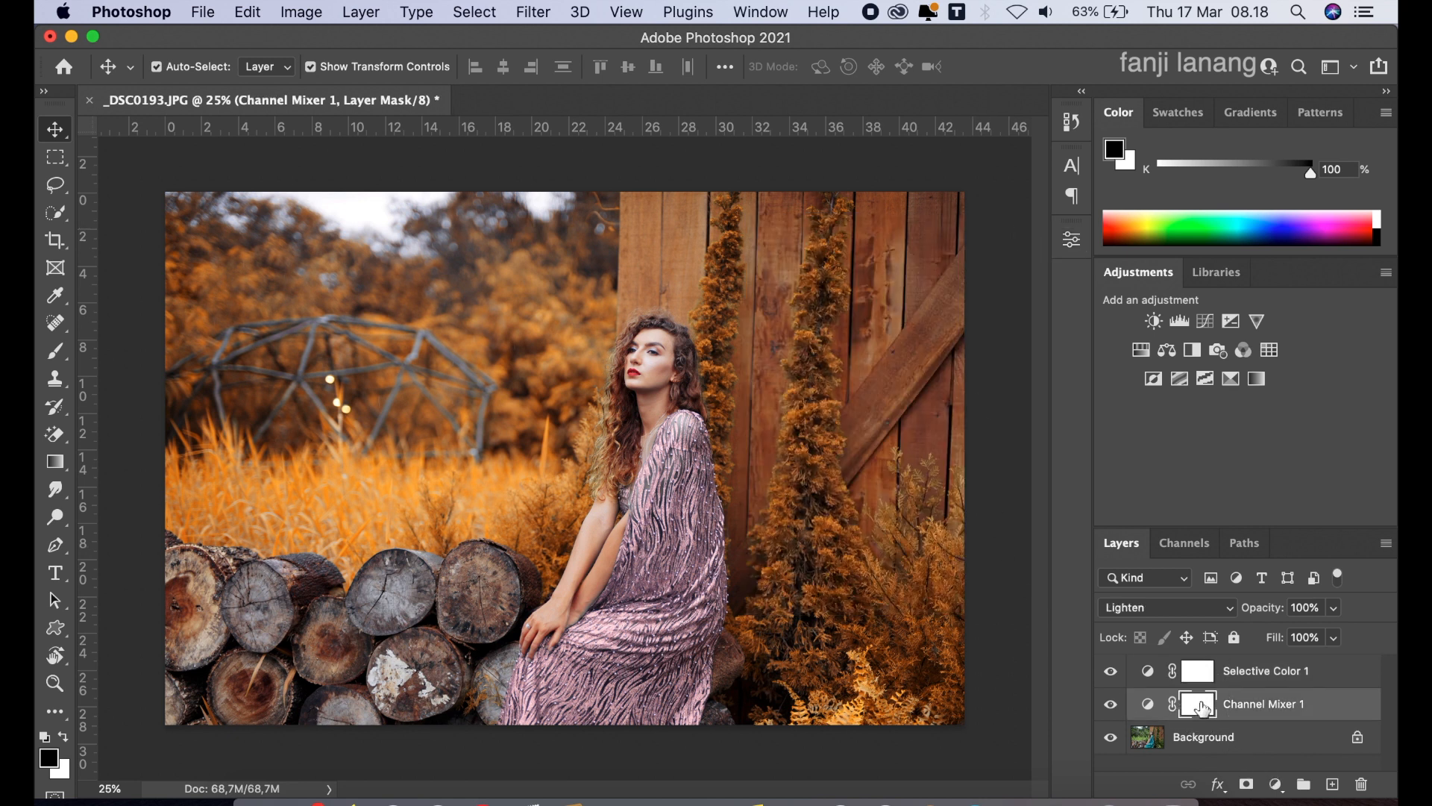
pyautogui.click(65, 361)
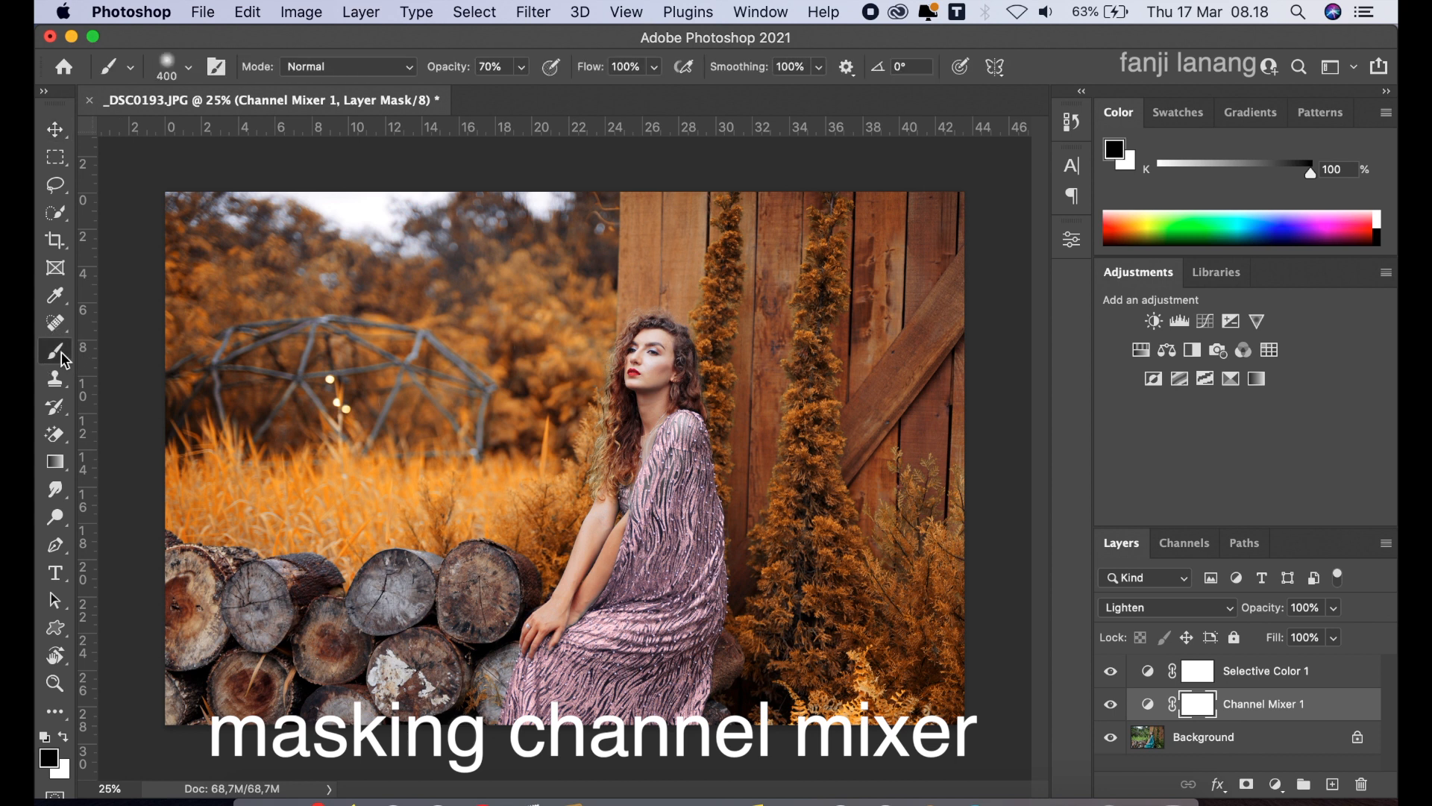
pyautogui.click(522, 67)
pyautogui.click(502, 99)
pyautogui.click(504, 94)
pyautogui.moveTo(505, 99); pyautogui.dragTo(501, 93)
pyautogui.moveTo(683, 422)
pyautogui.mouseDown()
pyautogui.moveTo(639, 606)
pyautogui.moveTo(521, 725)
pyautogui.moveTo(631, 601)
pyautogui.moveTo(687, 434)
pyautogui.moveTo(688, 573)
pyautogui.moveTo(641, 683)
pyautogui.moveTo(614, 714)
pyautogui.moveTo(550, 718)
pyautogui.moveTo(648, 672)
pyautogui.moveTo(702, 557)
pyautogui.moveTo(704, 513)
pyautogui.moveTo(658, 698)
pyautogui.moveTo(635, 721)
pyautogui.moveTo(674, 712)
pyautogui.moveTo(706, 593)
pyautogui.moveTo(695, 507)
pyautogui.moveTo(649, 729)
pyautogui.moveTo(681, 703)
pyautogui.moveTo(671, 723)
pyautogui.moveTo(682, 692)
pyautogui.moveTo(673, 715)
pyautogui.moveTo(617, 654)
pyautogui.moveTo(615, 620)
pyautogui.moveTo(512, 697)
pyautogui.moveTo(515, 732)
pyautogui.moveTo(661, 723)
pyautogui.moveTo(696, 691)
pyautogui.moveTo(688, 606)
pyautogui.moveTo(662, 567)
pyautogui.moveTo(681, 481)
pyautogui.moveTo(705, 492)
pyautogui.moveTo(701, 523)
pyautogui.moveTo(675, 477)
pyautogui.moveTo(692, 456)
pyautogui.moveTo(690, 412)
pyautogui.moveTo(648, 603)
pyautogui.mouseUp()
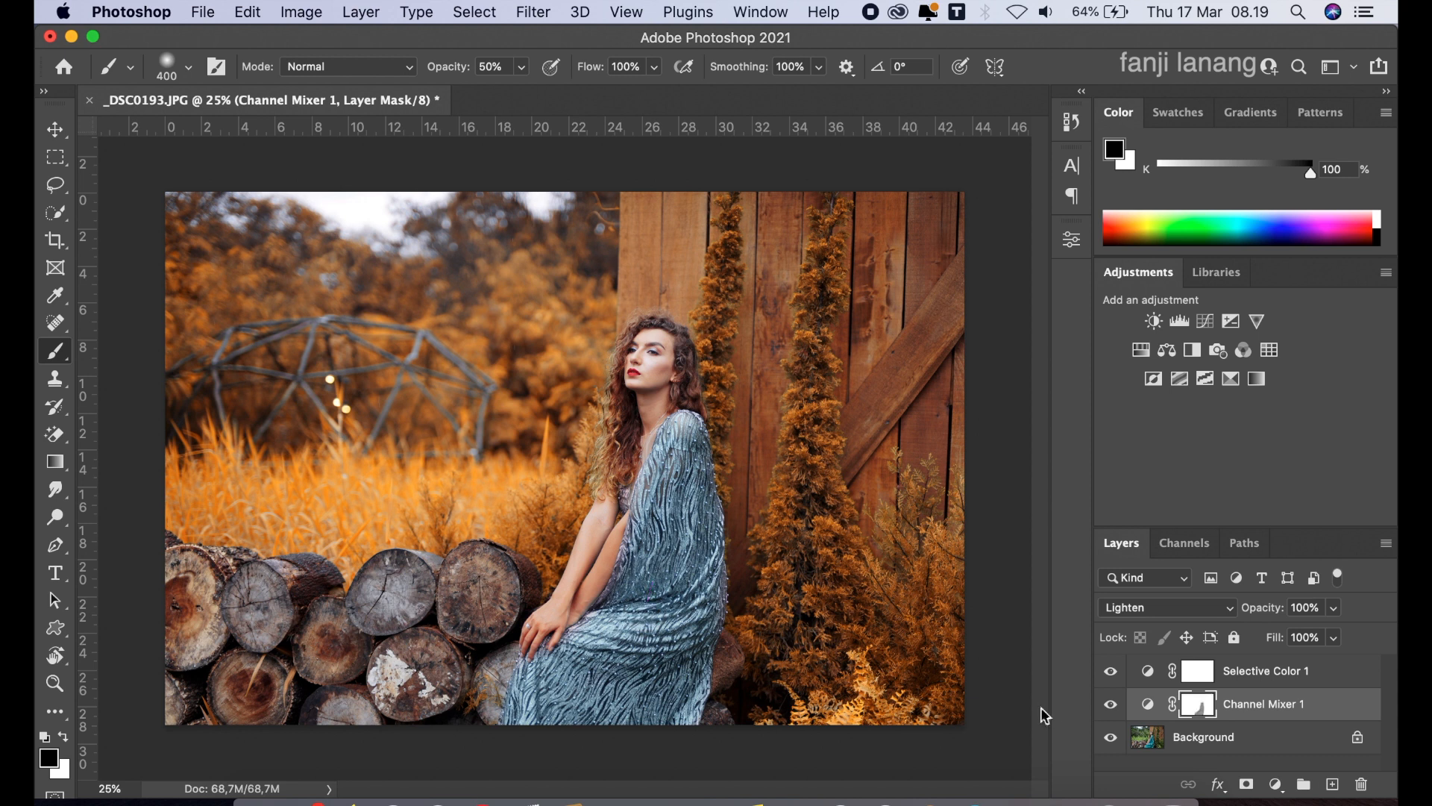
pyautogui.click(1111, 705)
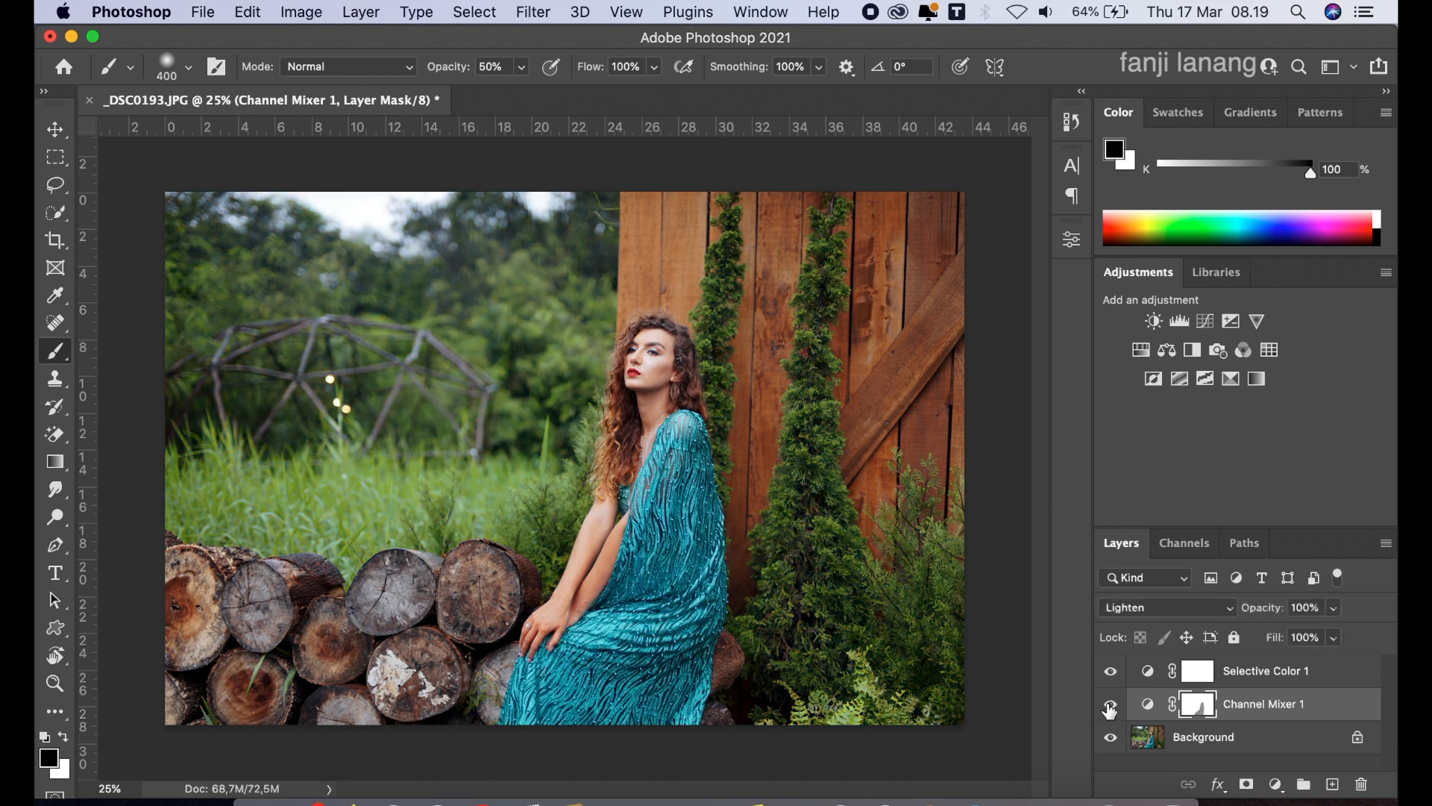
pyautogui.click(1111, 705)
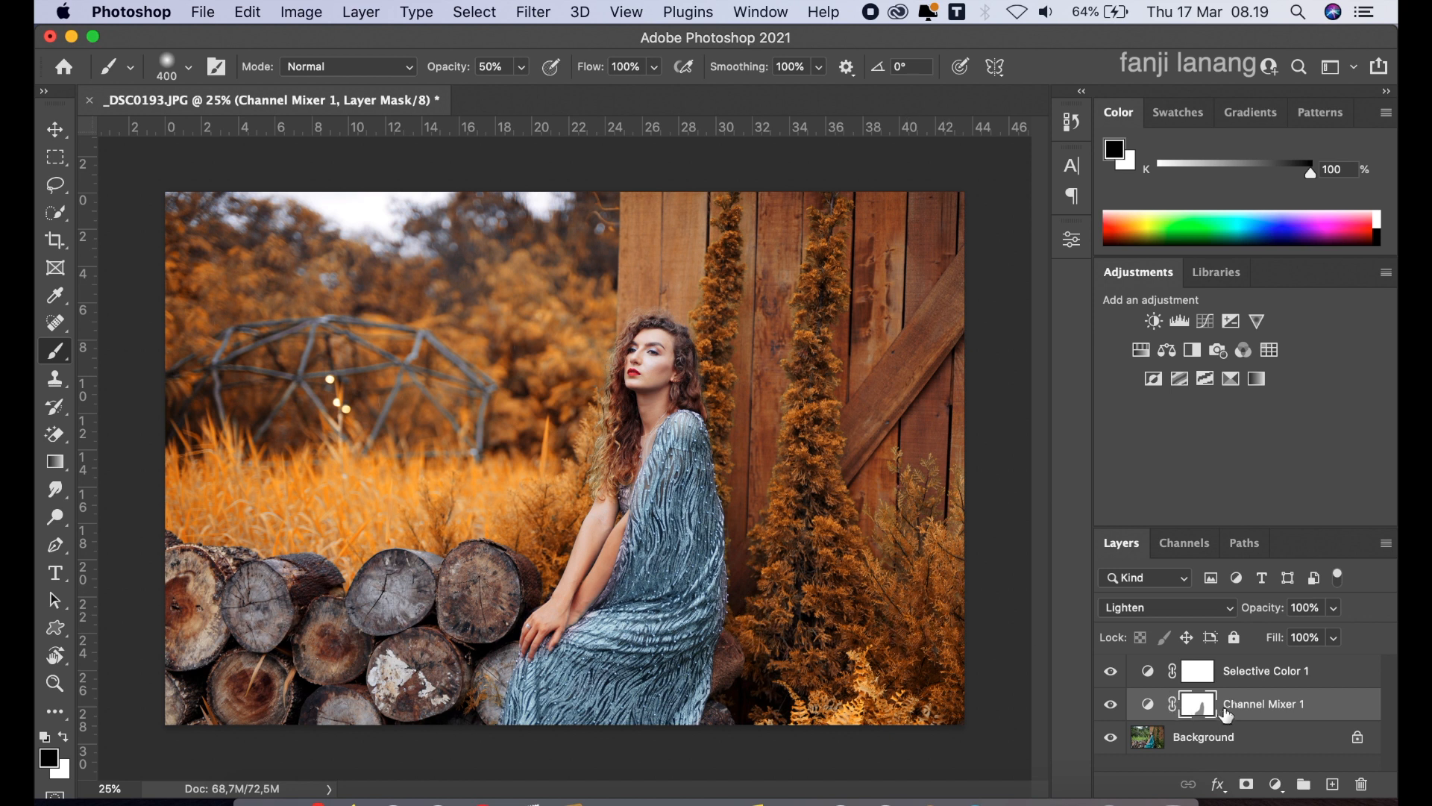
# Add a reversed Radial Gradient Fill layer above the Selective Color layer and move the gradient's centre onto the woman.
pyautogui.click(1246, 675)
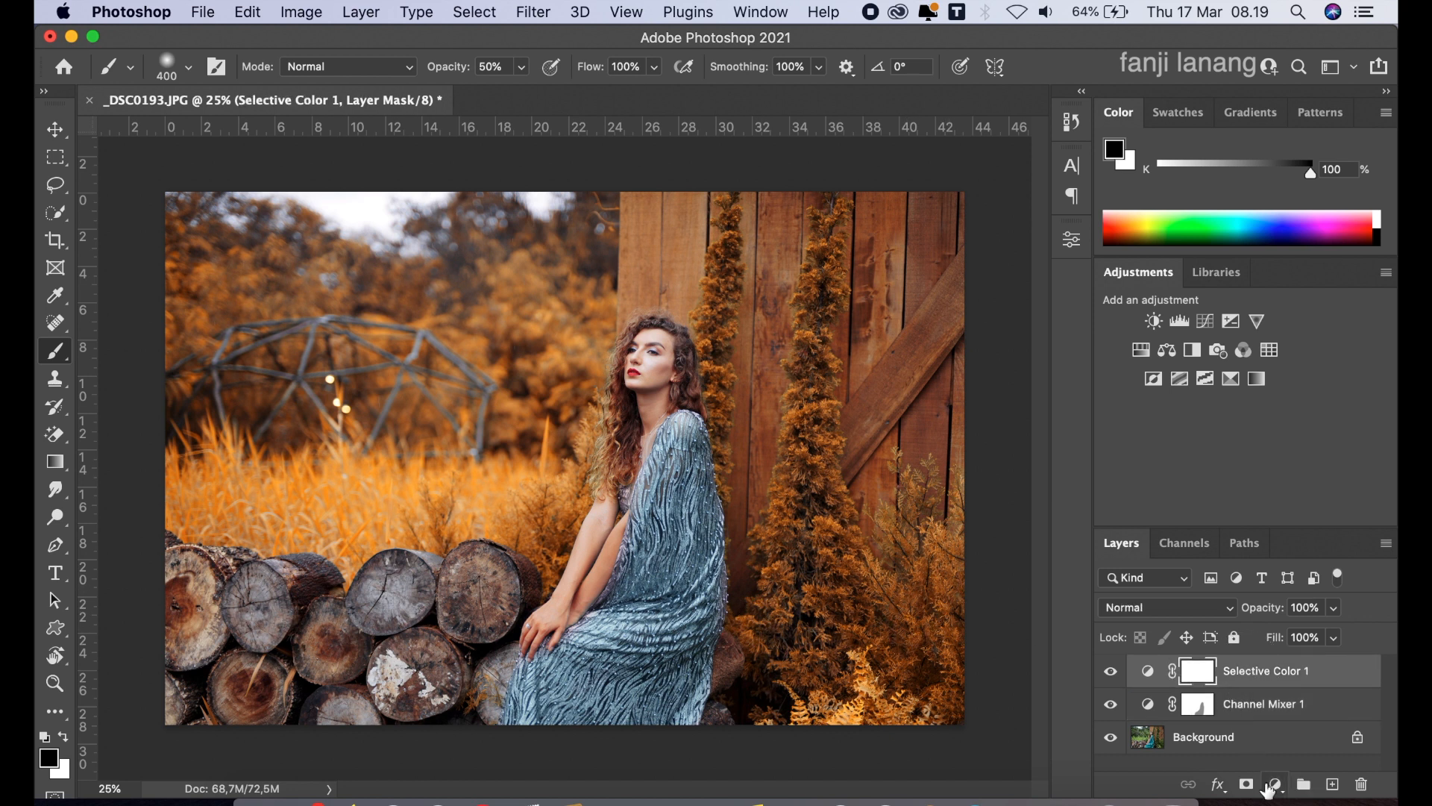
pyautogui.click(1275, 785)
pyautogui.click(1272, 397)
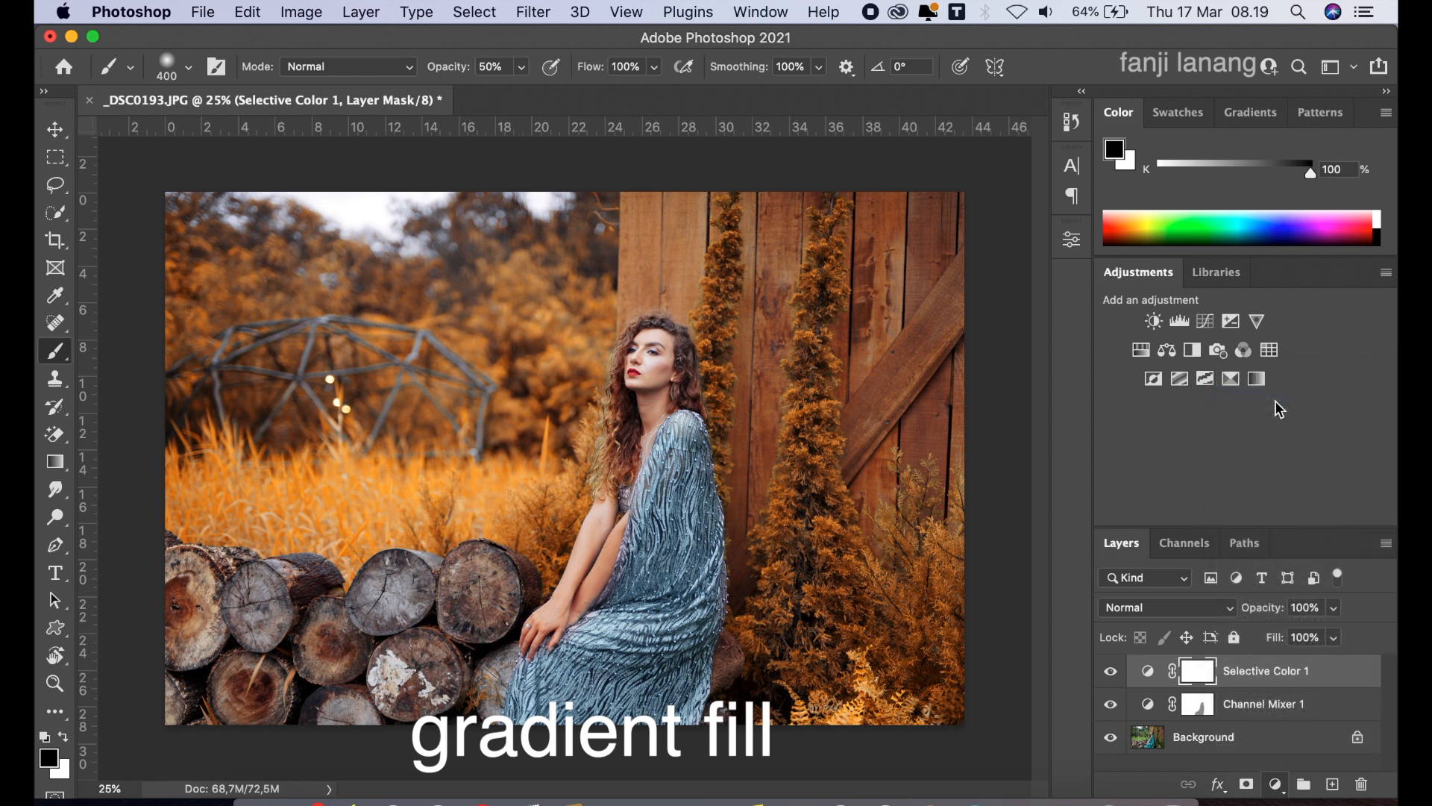
pyautogui.click(1107, 425)
pyautogui.click(1123, 310)
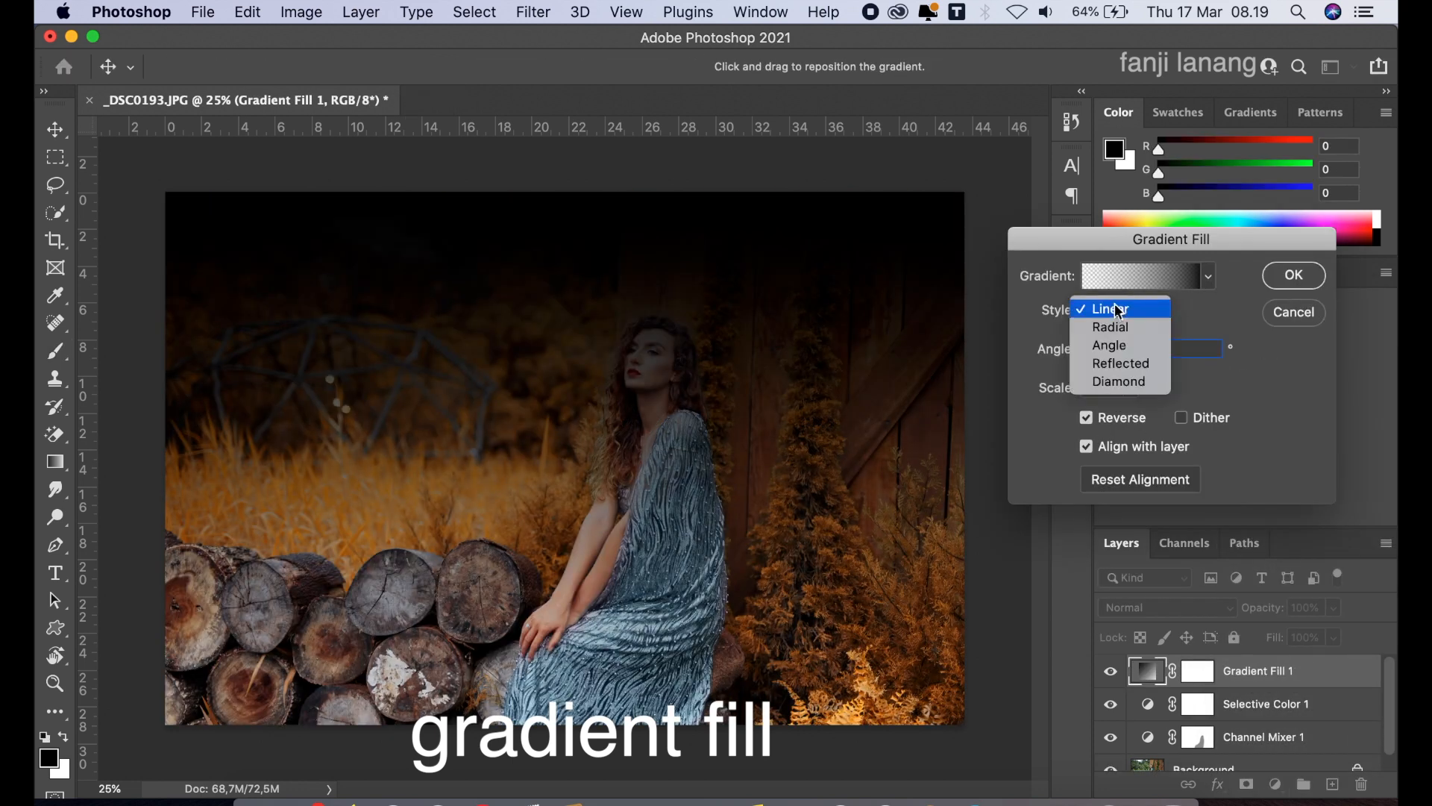
pyautogui.click(1112, 326)
pyautogui.moveTo(578, 446); pyautogui.dragTo(658, 440)
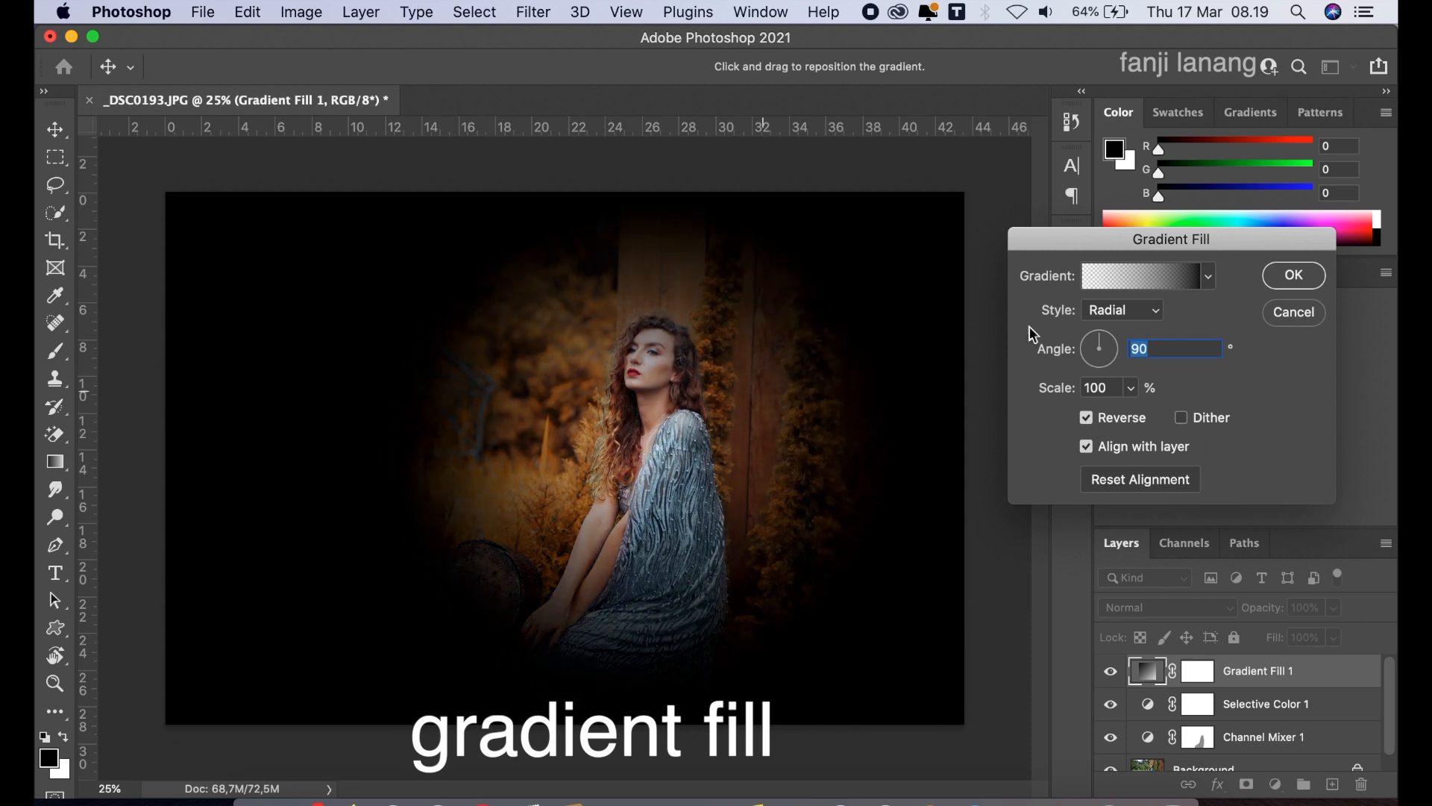
# Apply the Color to Transparent preset to the gradient fill, set its angle to 31.97° and adjust its scale.
pyautogui.click(1130, 286)
pyautogui.click(1090, 263)
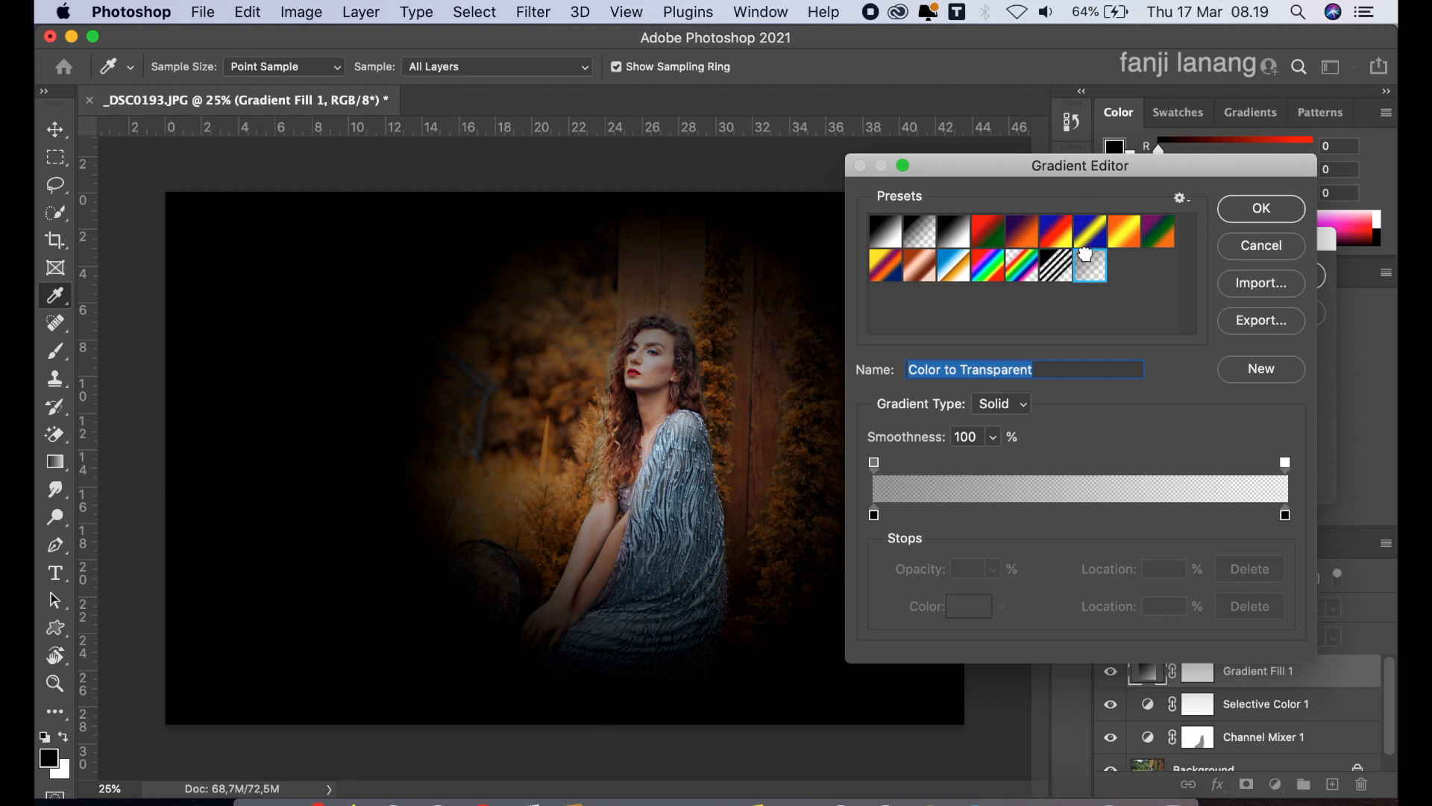
pyautogui.click(1225, 218)
pyautogui.click(1109, 345)
pyautogui.click(1129, 388)
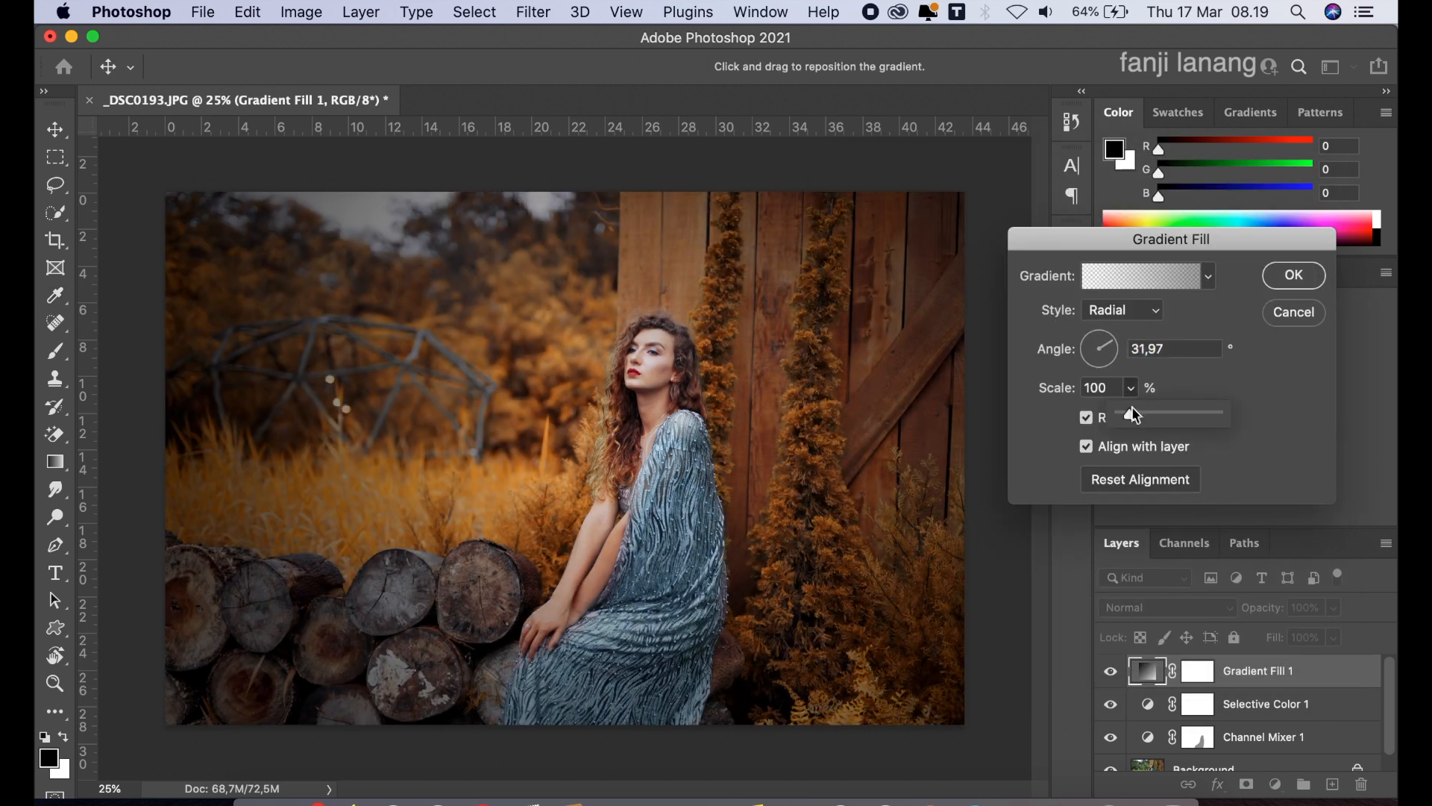
pyautogui.click(1279, 284)
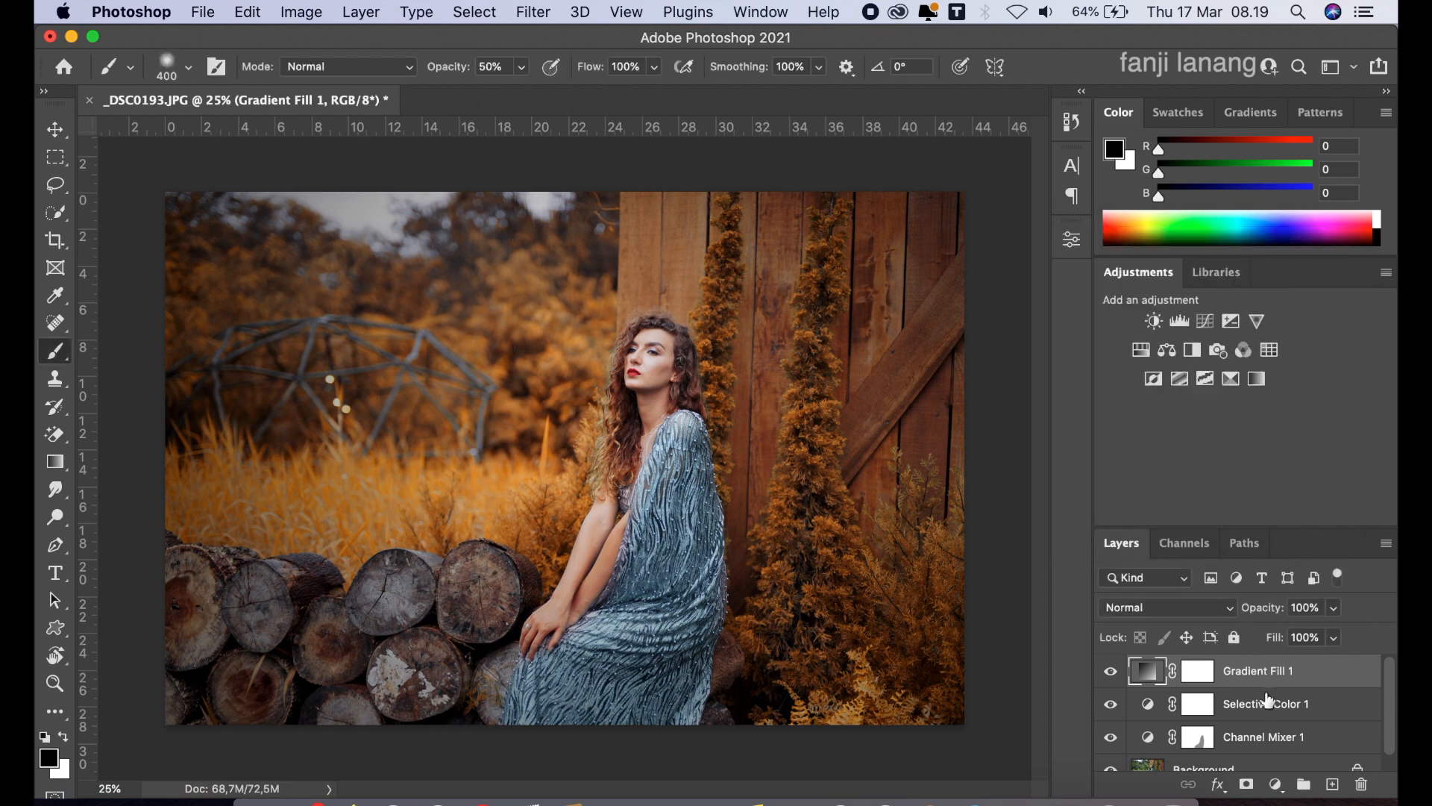
# Add a Black & White adjustment layer on top and set its blend mode to Soft Light.
pyautogui.click(1277, 785)
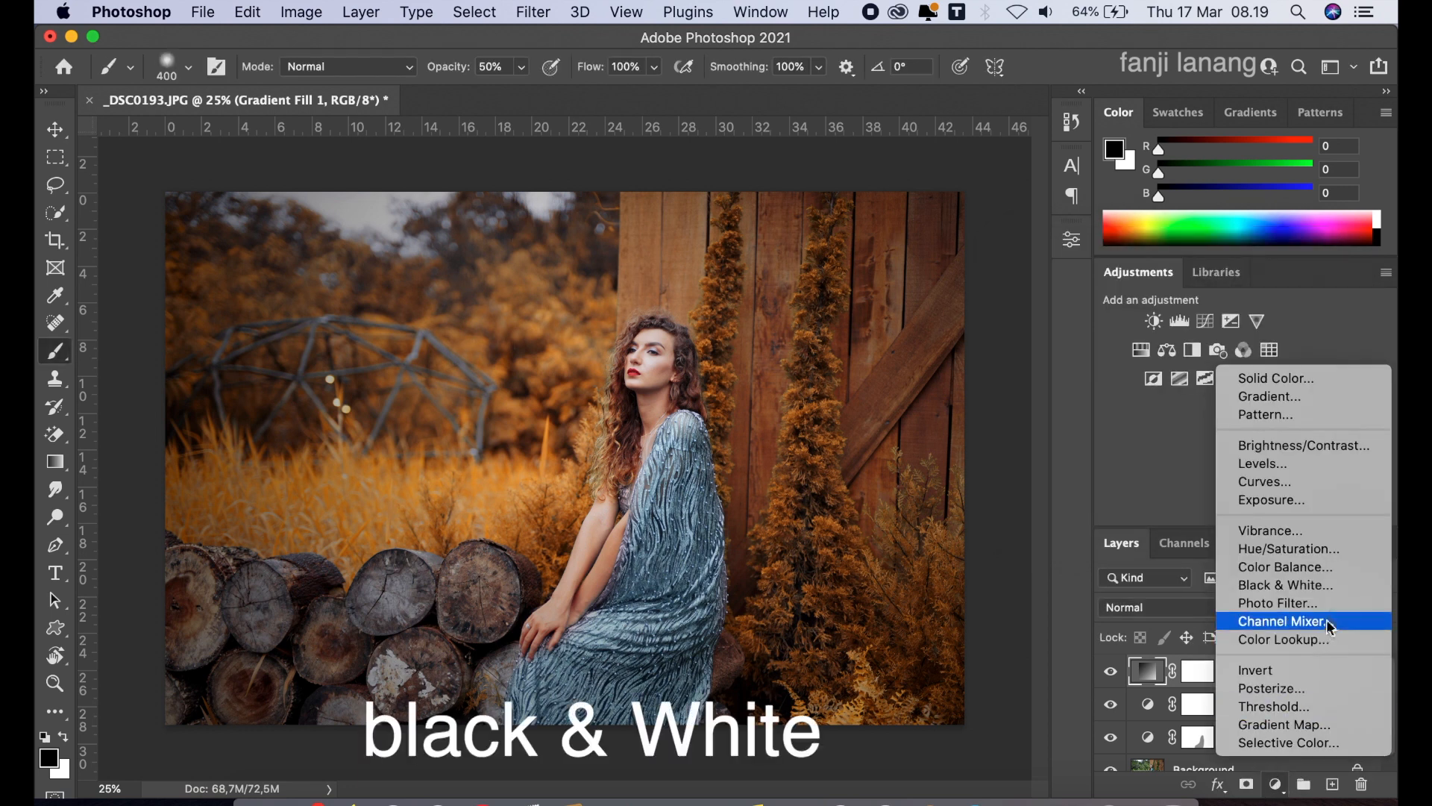
pyautogui.click(1348, 587)
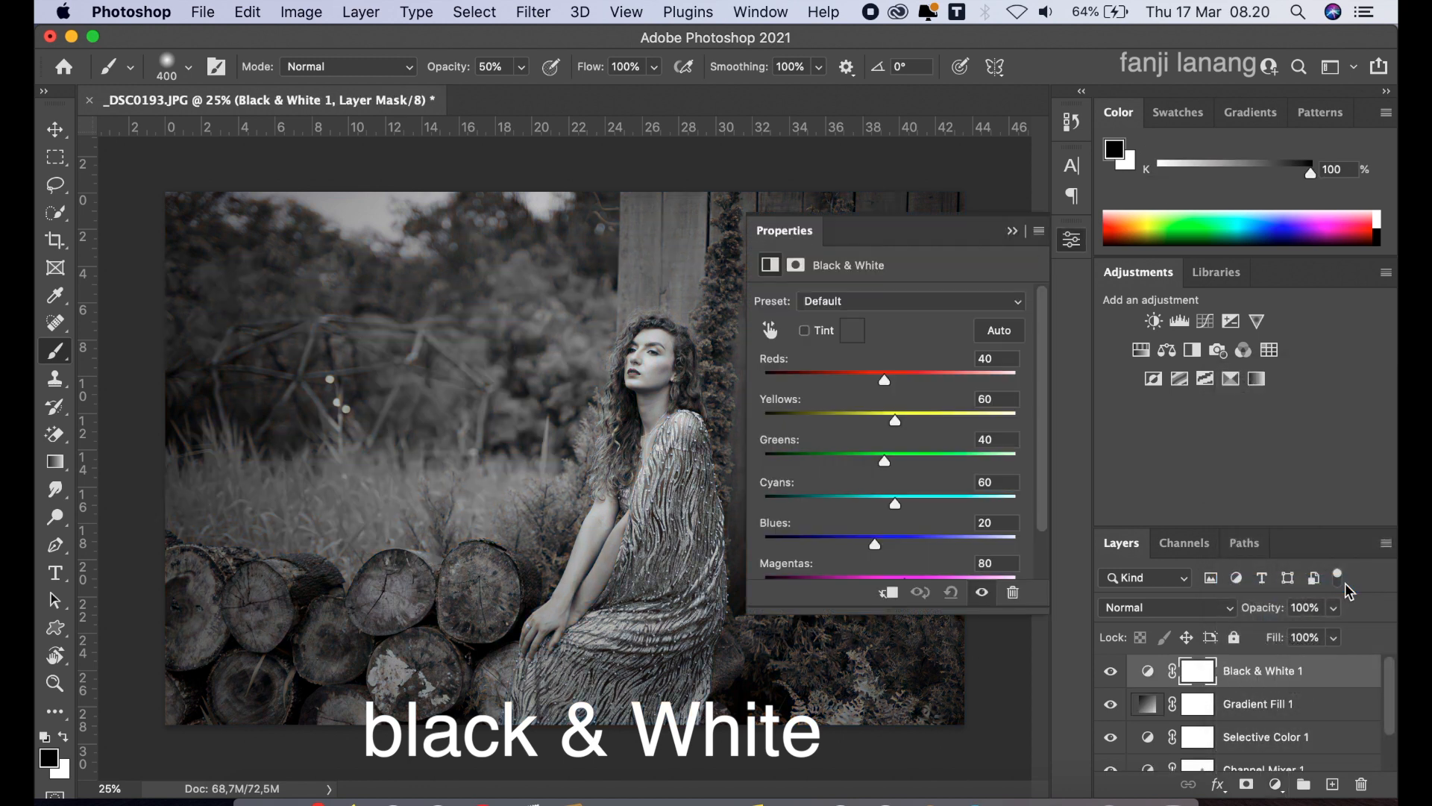
pyautogui.click(1013, 232)
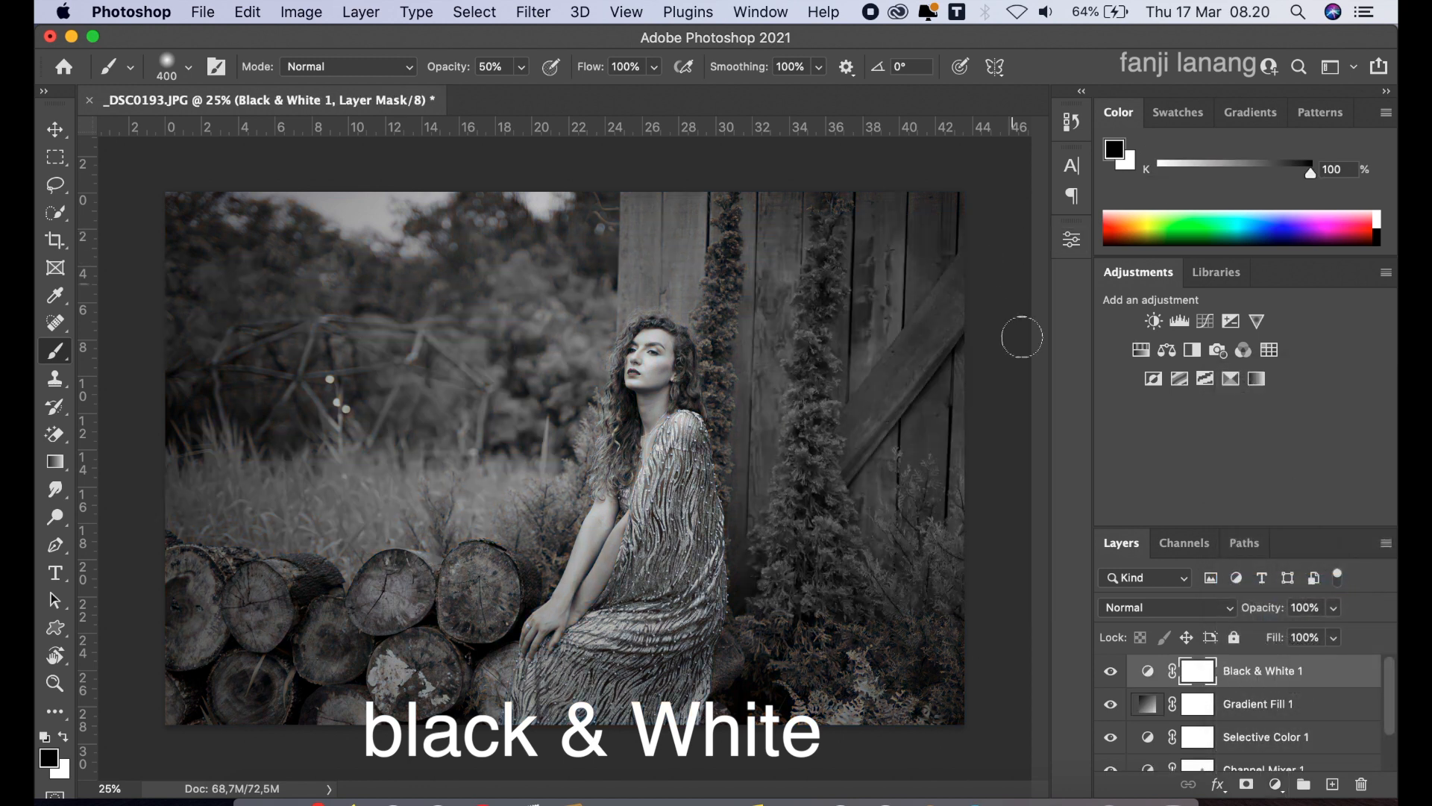
pyautogui.click(1134, 607)
pyautogui.moveTo(1158, 781)
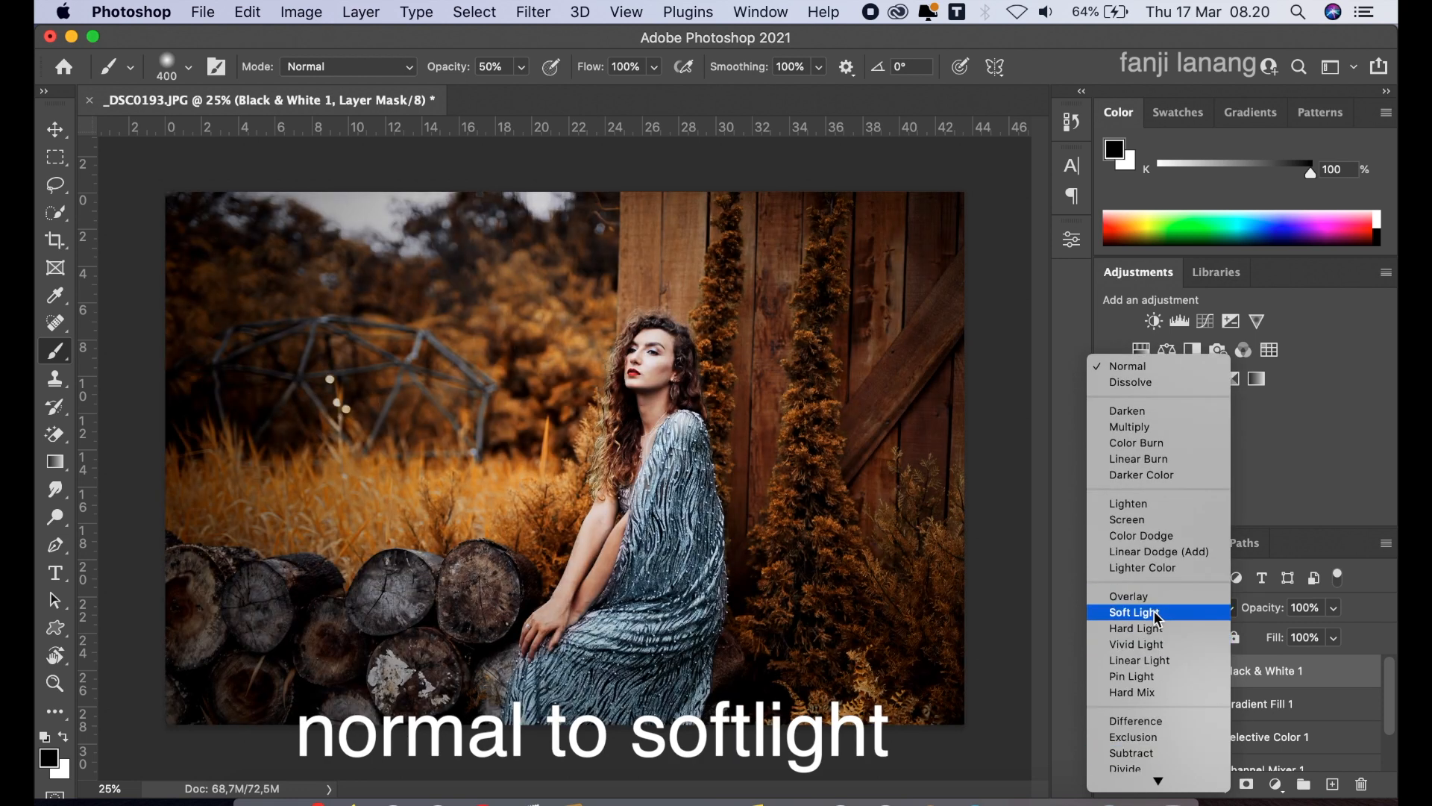
pyautogui.click(1156, 618)
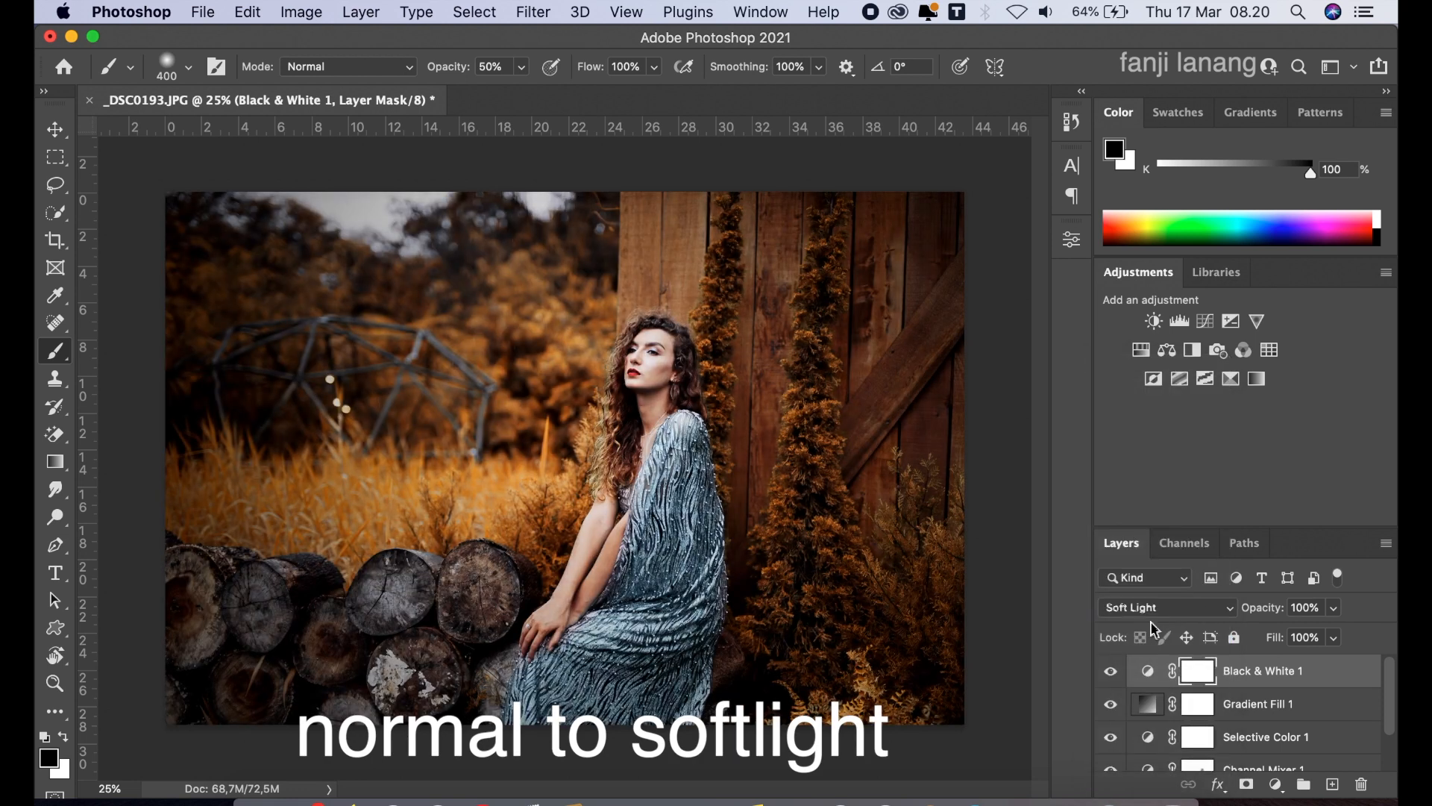
# Compare the photo with and without the Black & White layer and lower the layer's opacity to 80%.
pyautogui.click(1112, 671)
pyautogui.click(1111, 672)
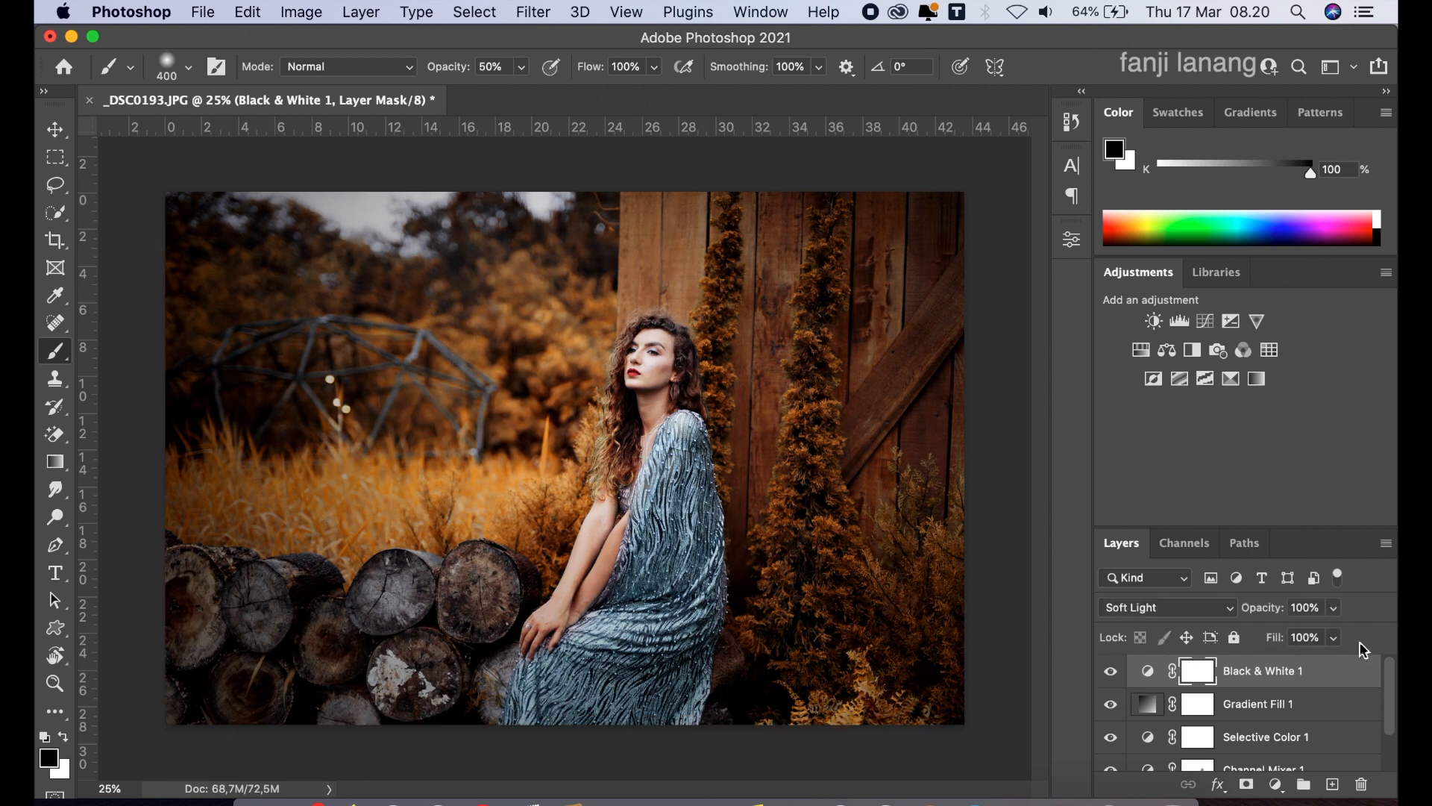
pyautogui.click(1334, 607)
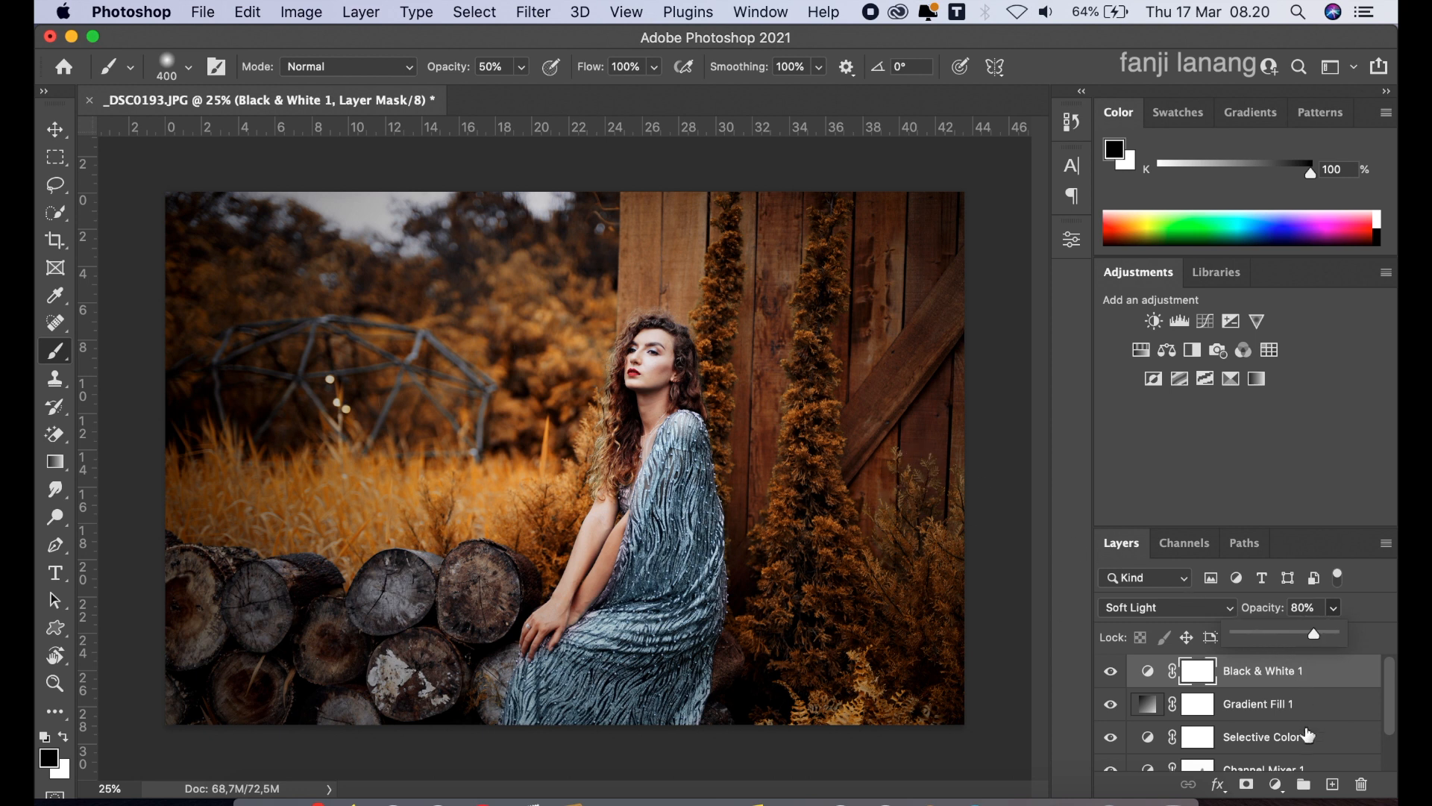
# Add a Brightness/Contrast adjustment layer with Brightness 10 and Contrast 5.
pyautogui.click(1279, 785)
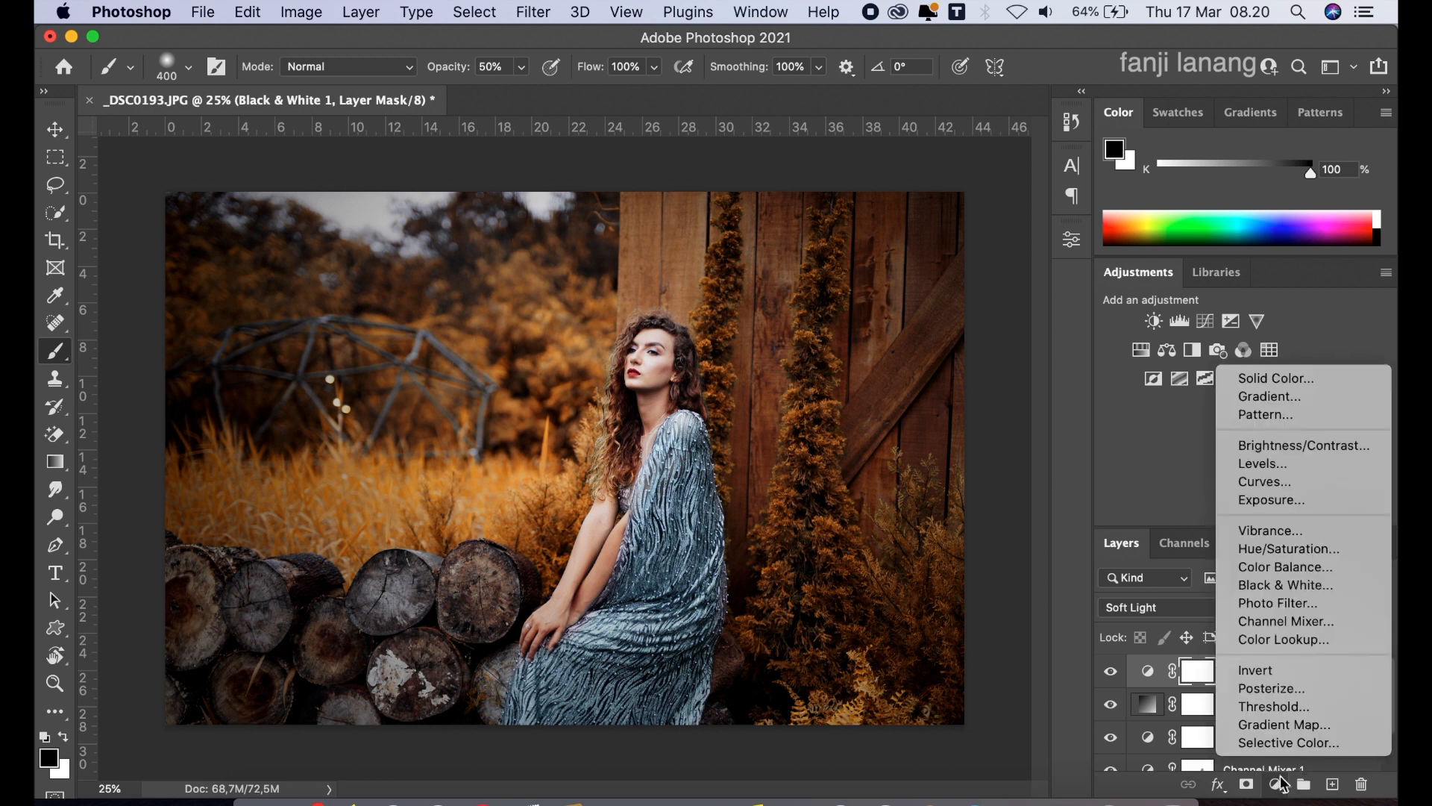
pyautogui.click(1360, 447)
pyautogui.moveTo(892, 356); pyautogui.dragTo(902, 379)
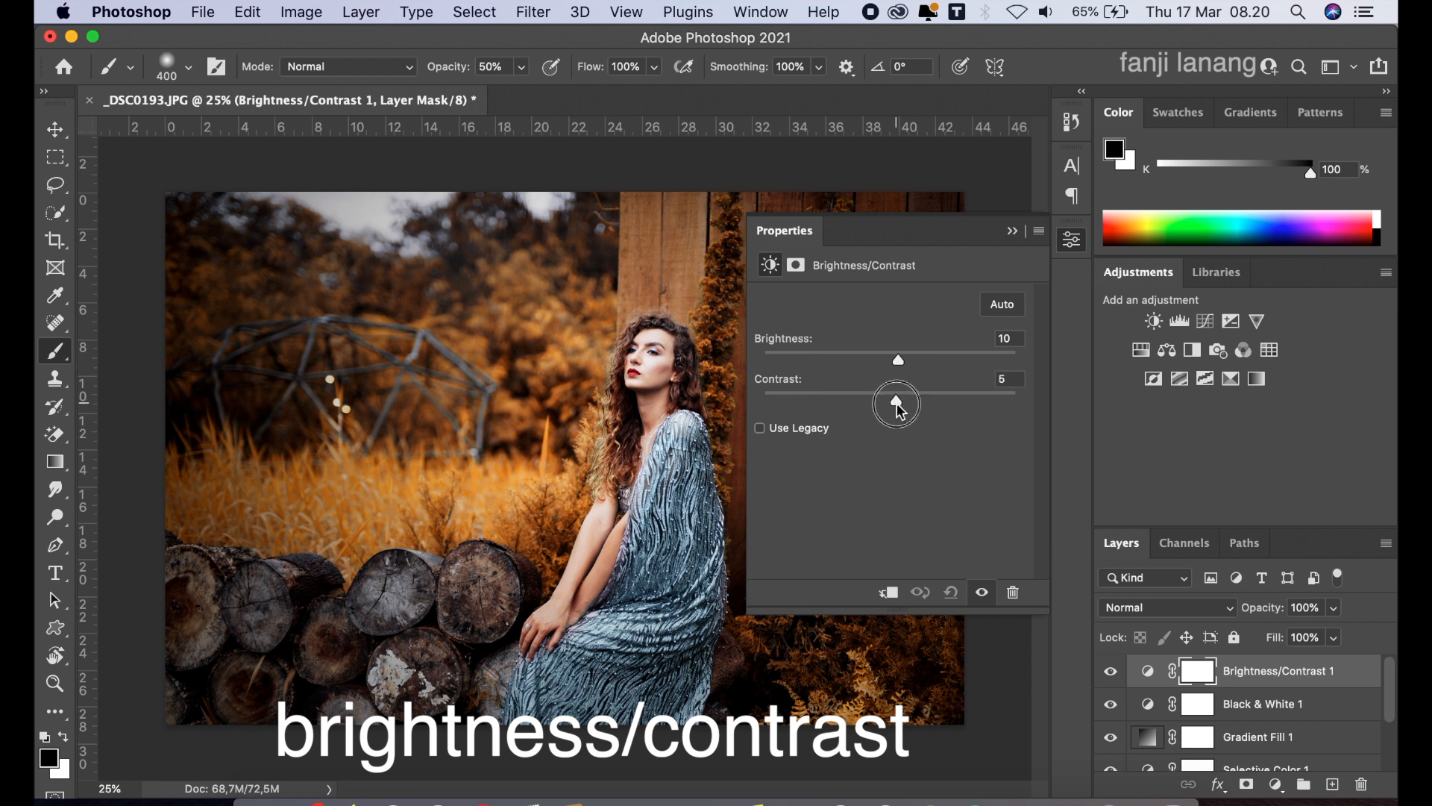
pyautogui.click(1011, 232)
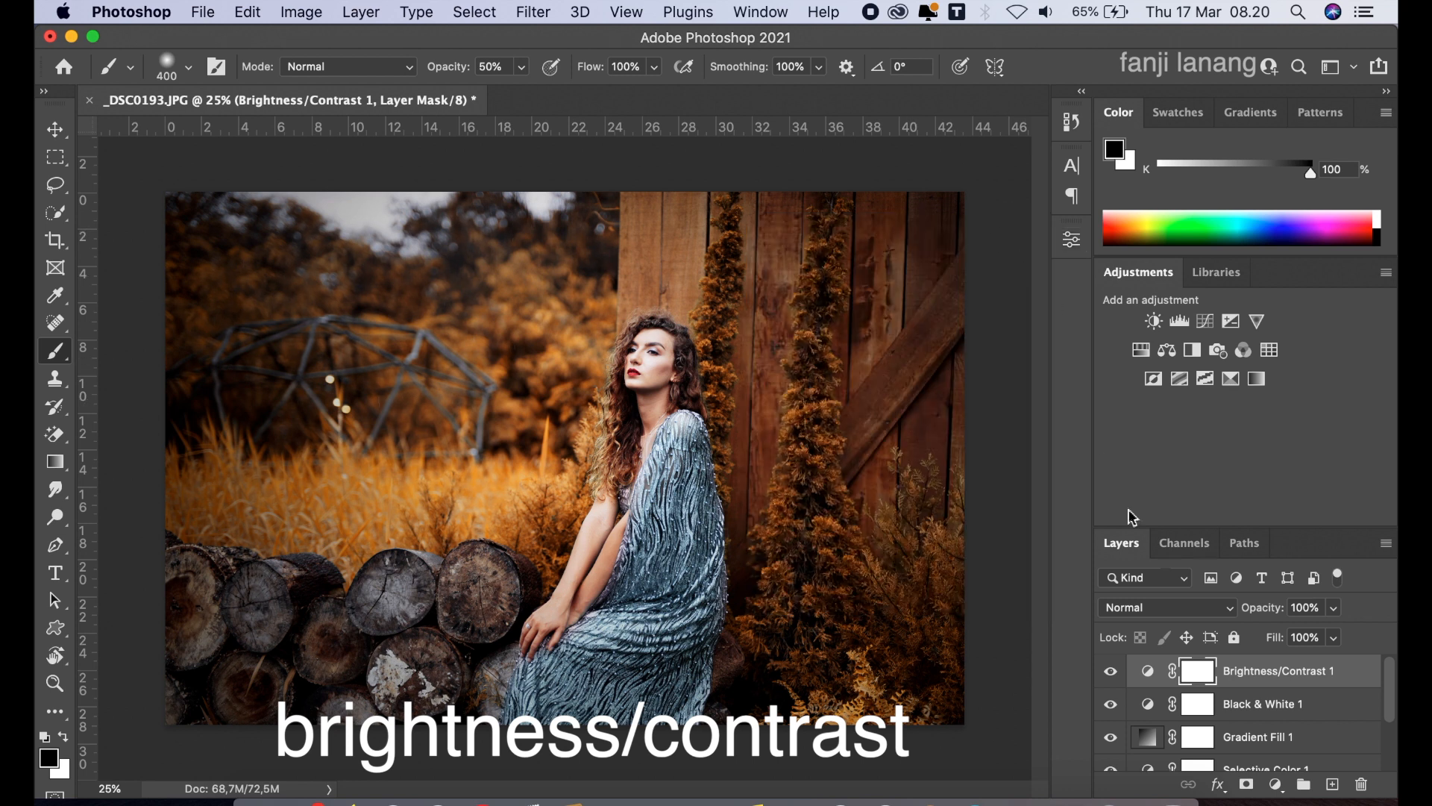
# Create a new layer and stamp the signature brush in white at 100% opacity on the logs in the photo's lower-left area.
pyautogui.click(1333, 784)
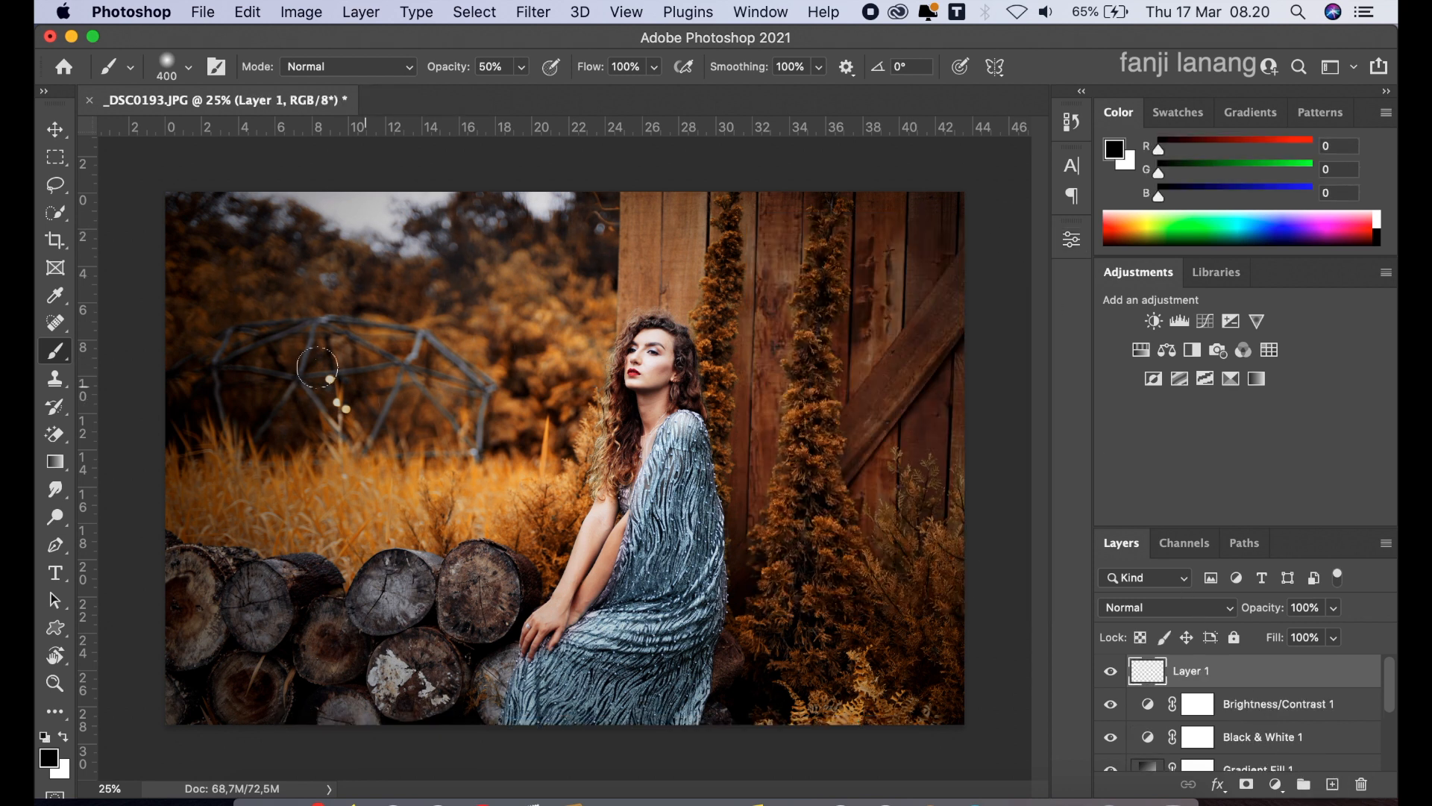
pyautogui.click(193, 70)
pyautogui.click(111, 258)
pyautogui.click(700, 104)
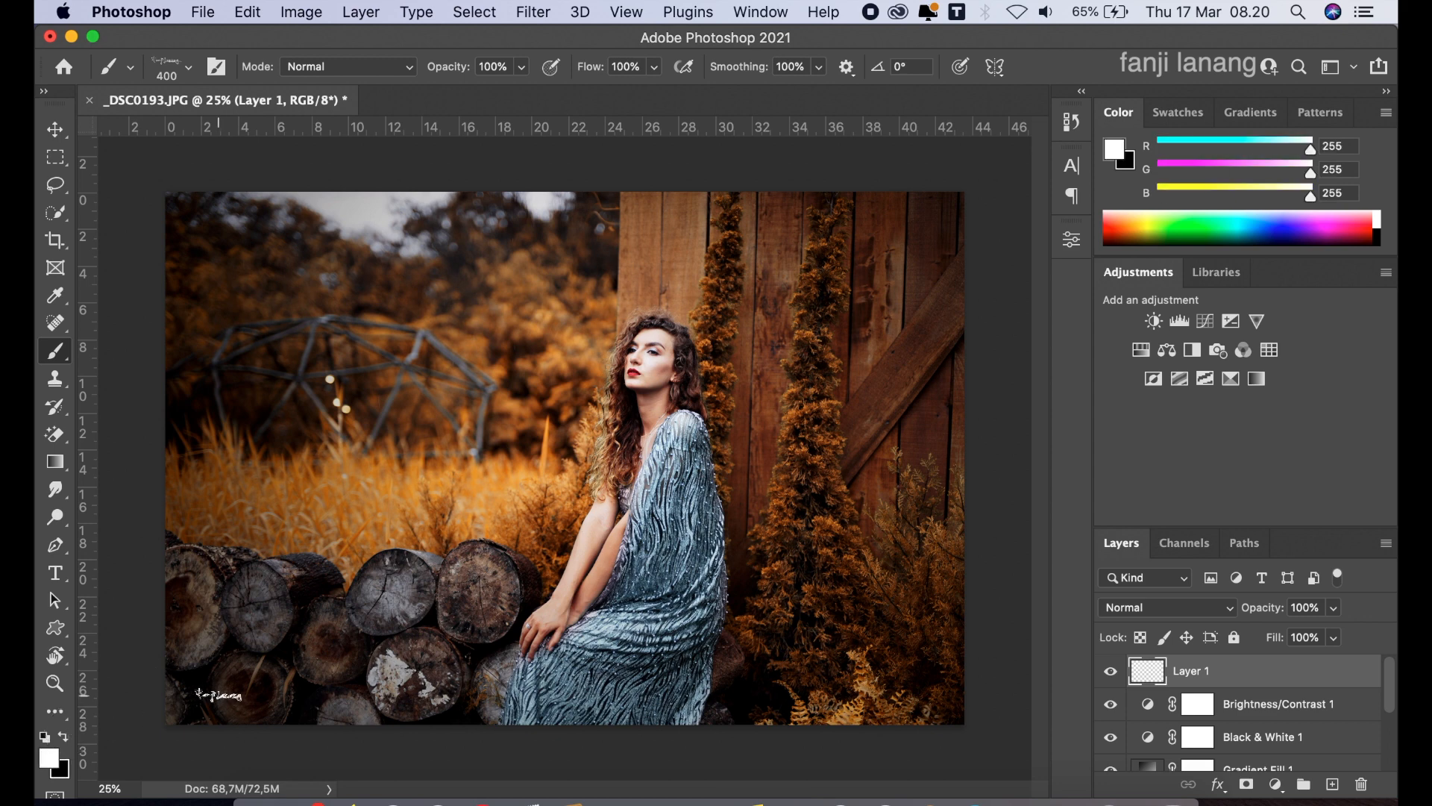
pyautogui.click(243, 692)
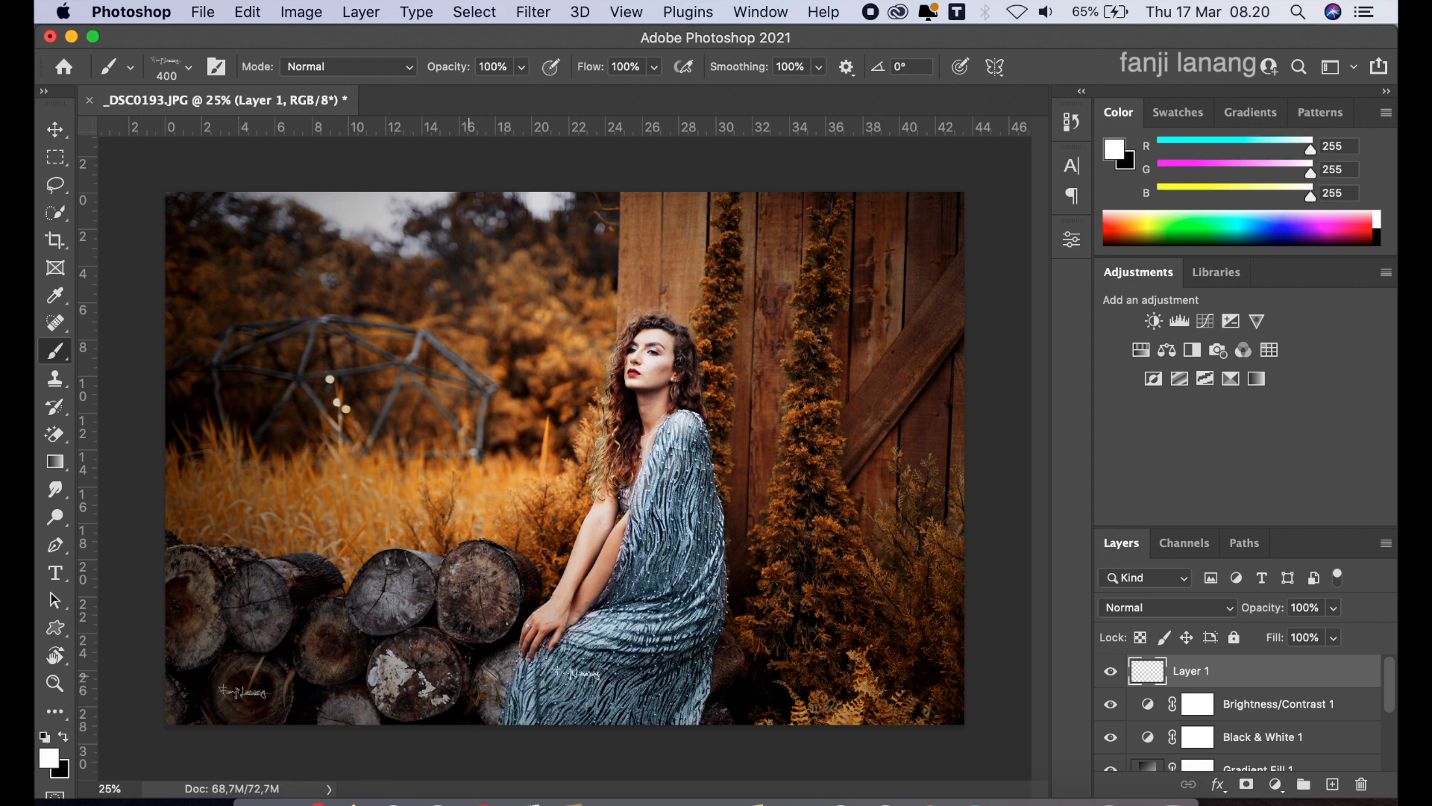